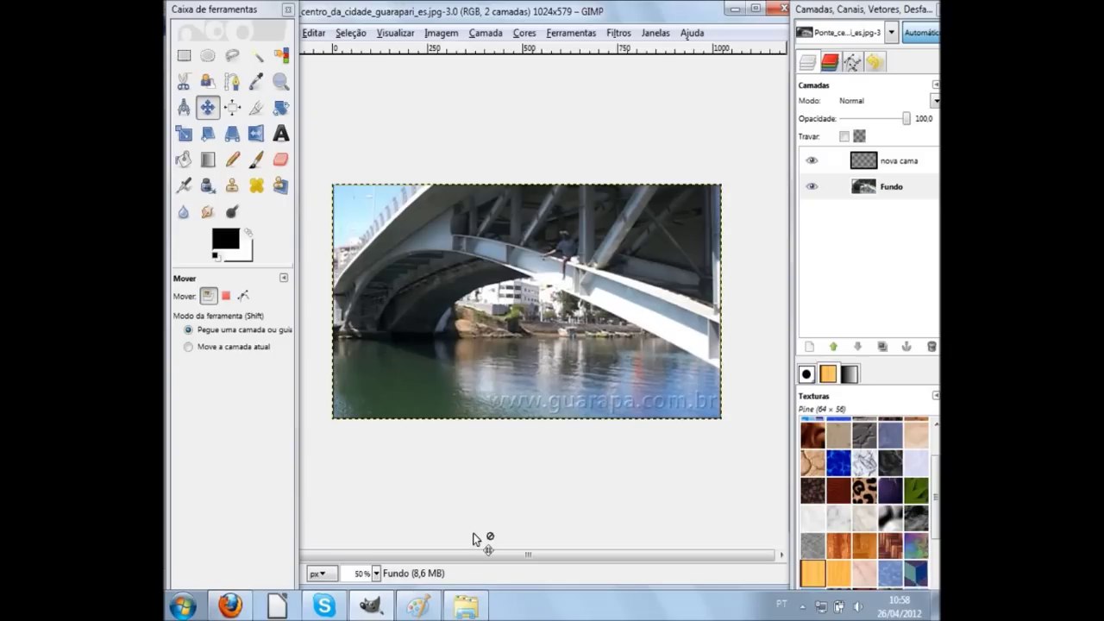
- Bring up the blank Paint picture and drag its canvas out to 736 × 426 px
click(417, 605)
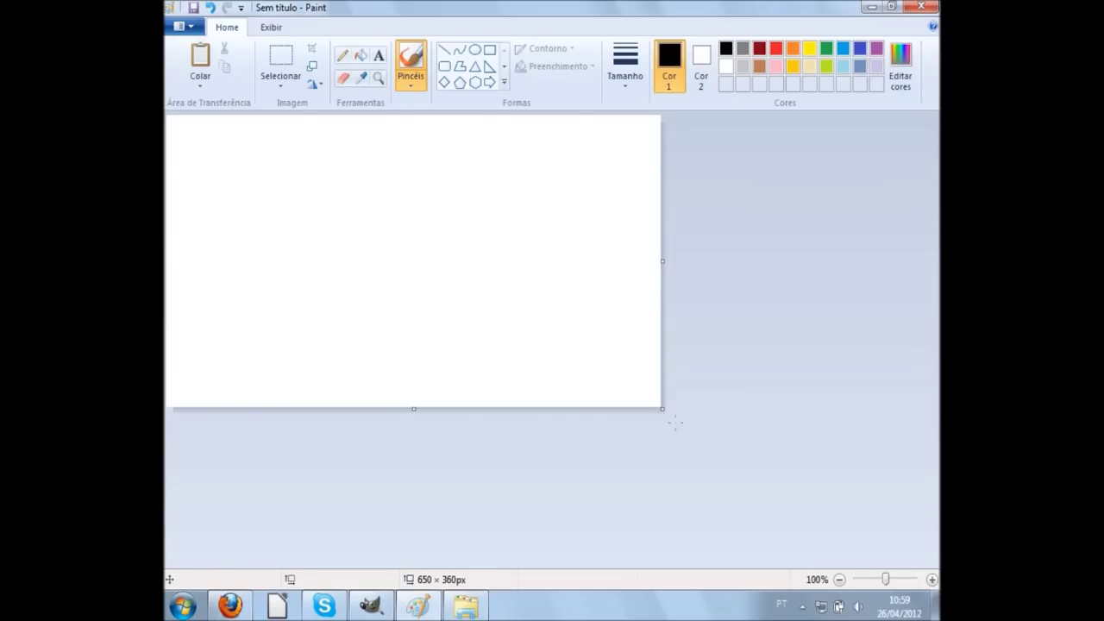
scroll(675, 423, up, 1)
scroll(504, 511, down, 1)
mouse_move(661, 409)
mouse_down()
mouse_move(281, 224)
mouse_move(561, 387)
mouse_move(728, 462)
mouse_up()
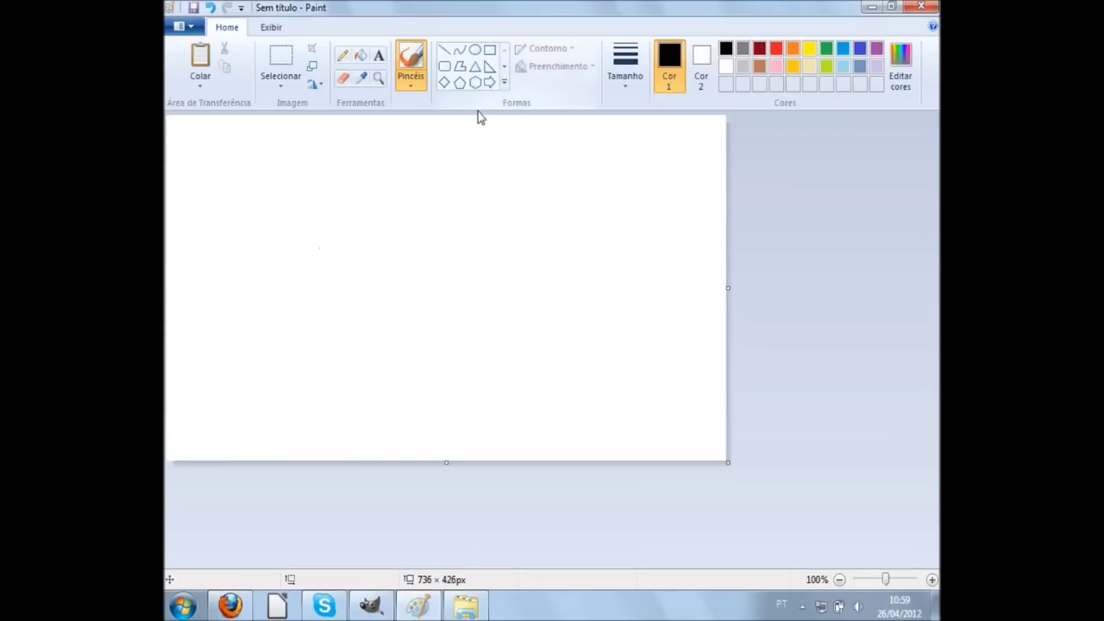
click(475, 52)
drag(310, 247, 436, 403)
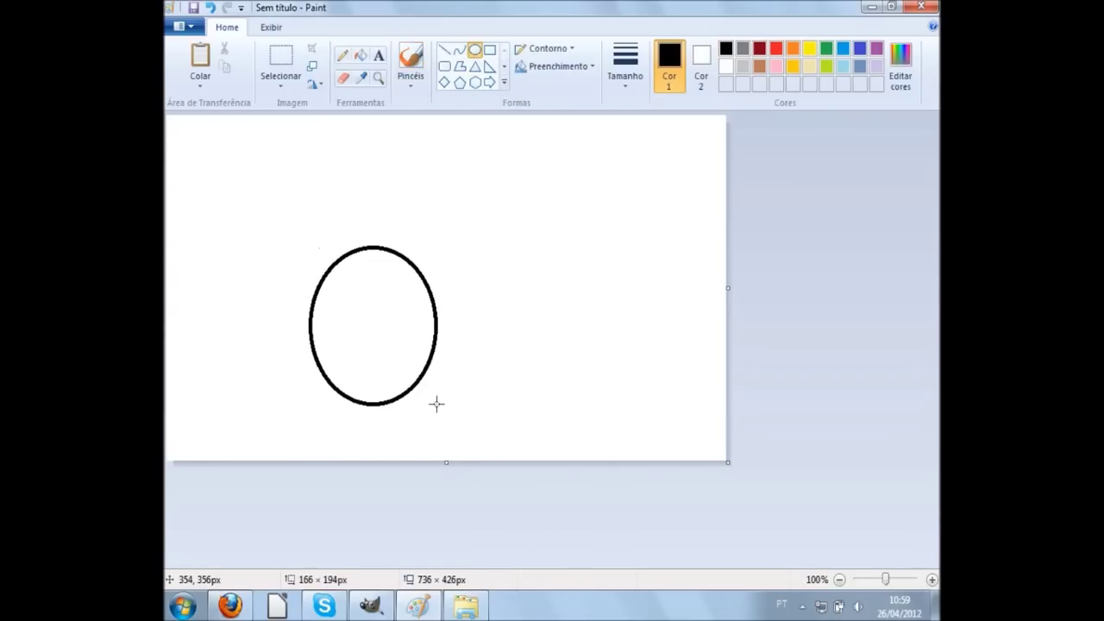
click(281, 61)
mouse_move(534, 217)
mouse_down()
mouse_move(526, 459)
mouse_move(243, 445)
mouse_up()
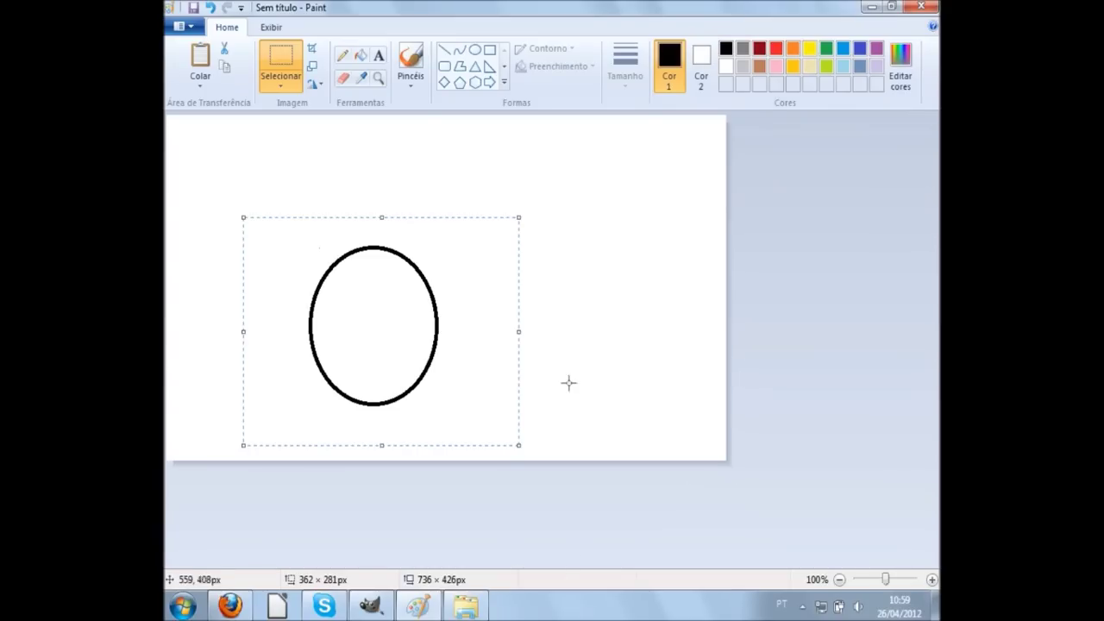
drag(518, 216, 322, 348)
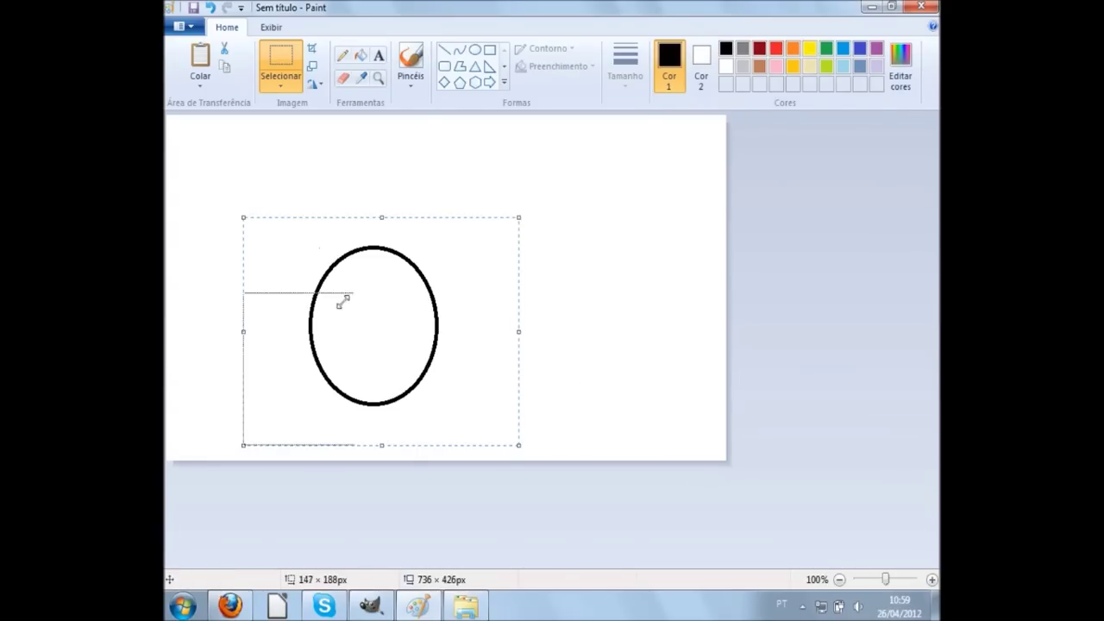
key(Escape)
key(ctrl+z)
drag(322, 348, 630, 152)
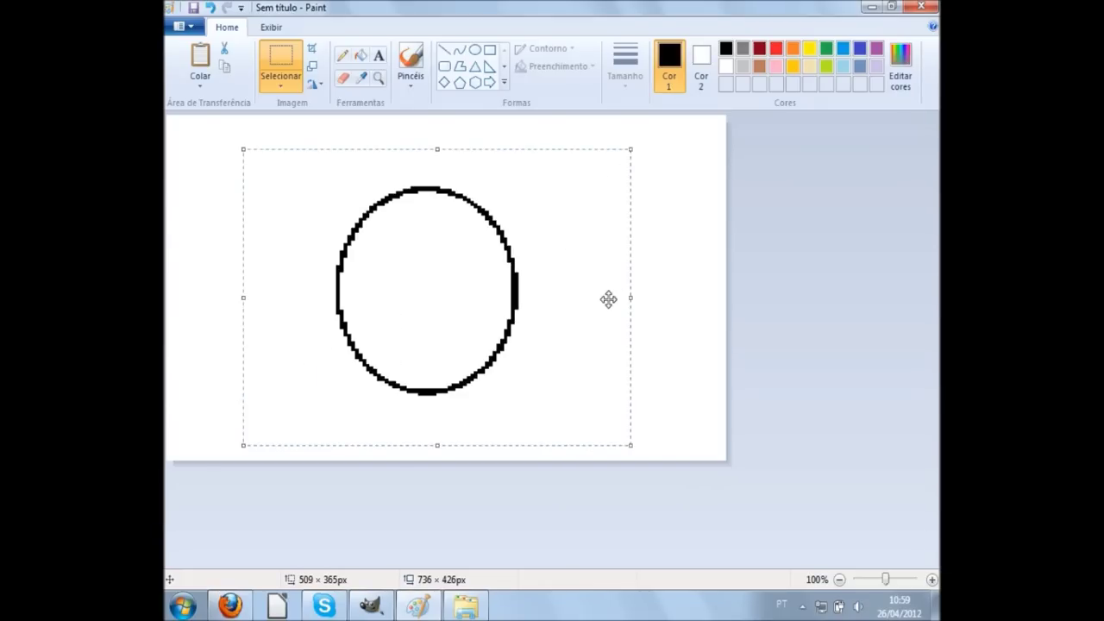
key(Delete)
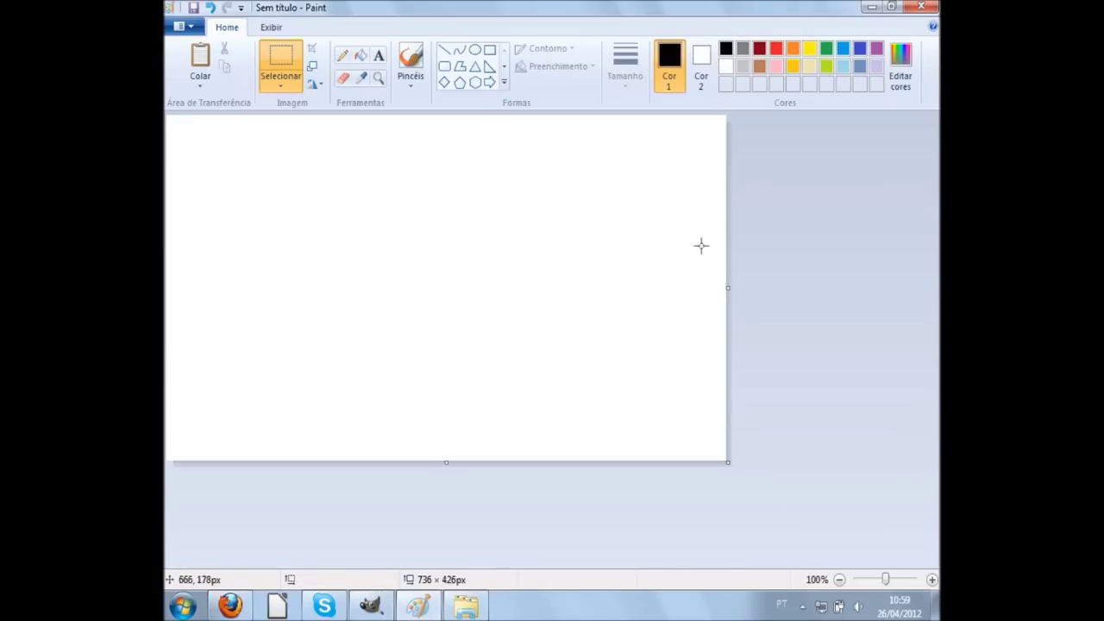
- Bring the GIMP bridge photo back to the front and open the Imagem menu
click(369, 606)
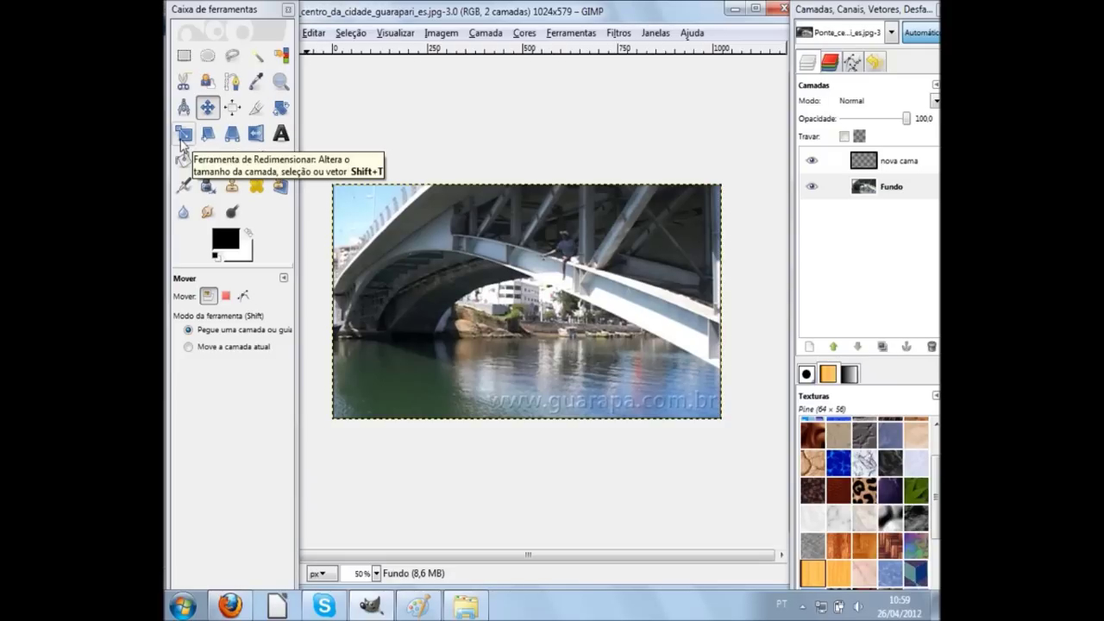
click(444, 32)
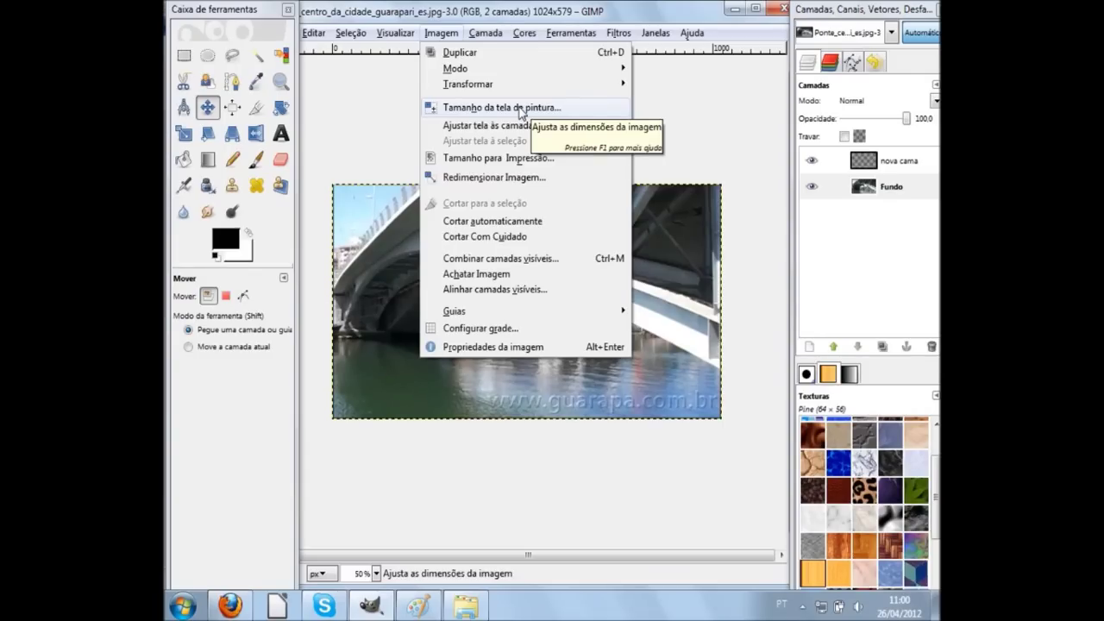
- Set the canvas size to 861 × 487 px with width and height linked
click(521, 109)
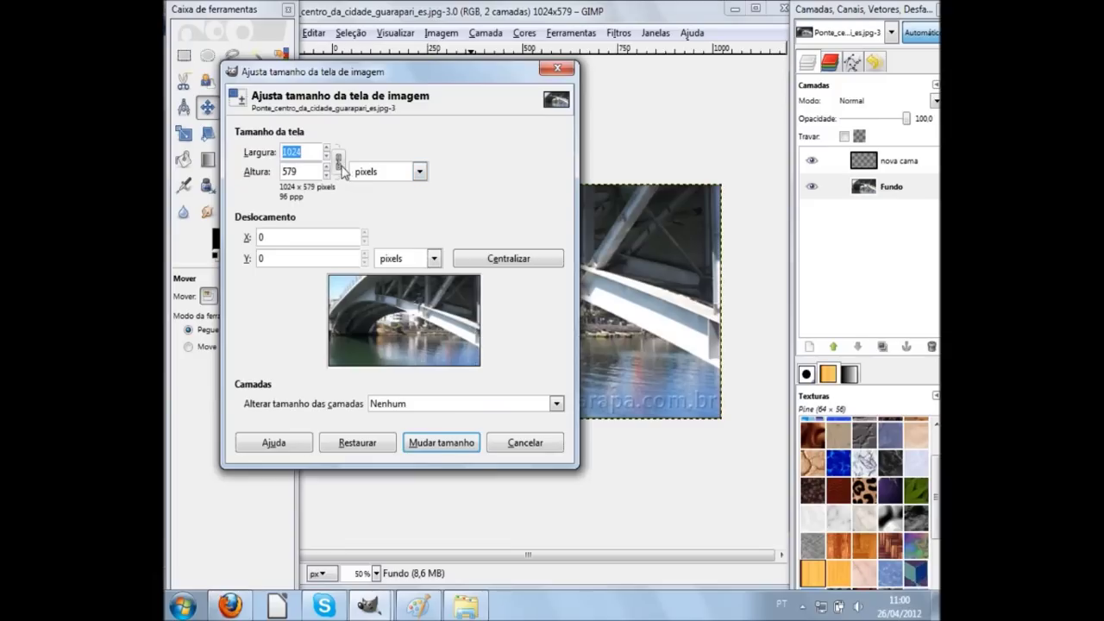
drag(414, 82, 459, 88)
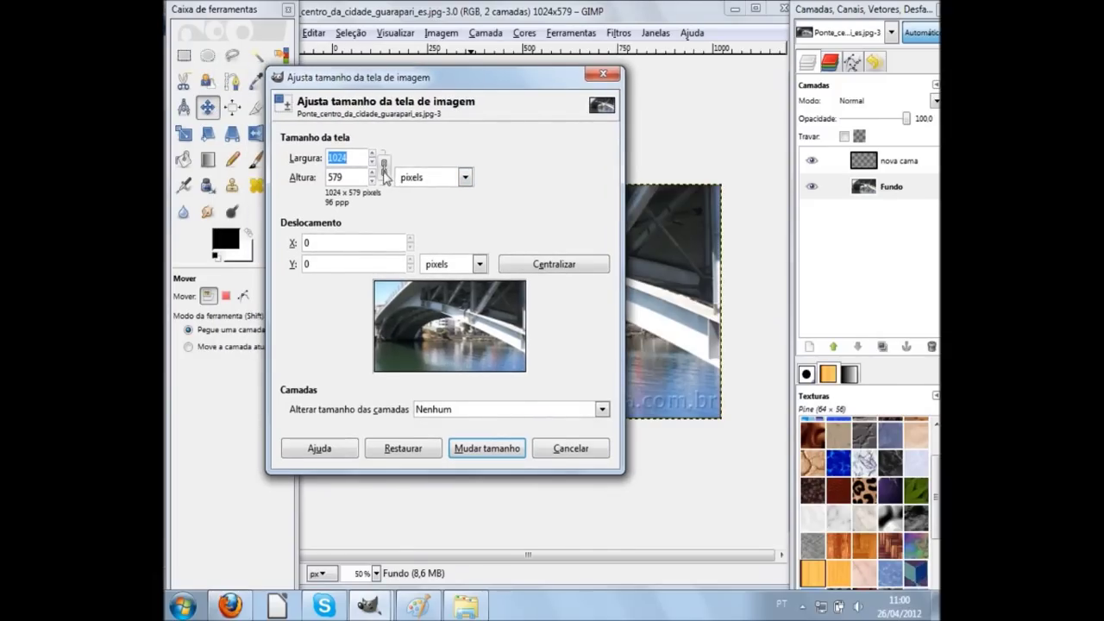
click(370, 163)
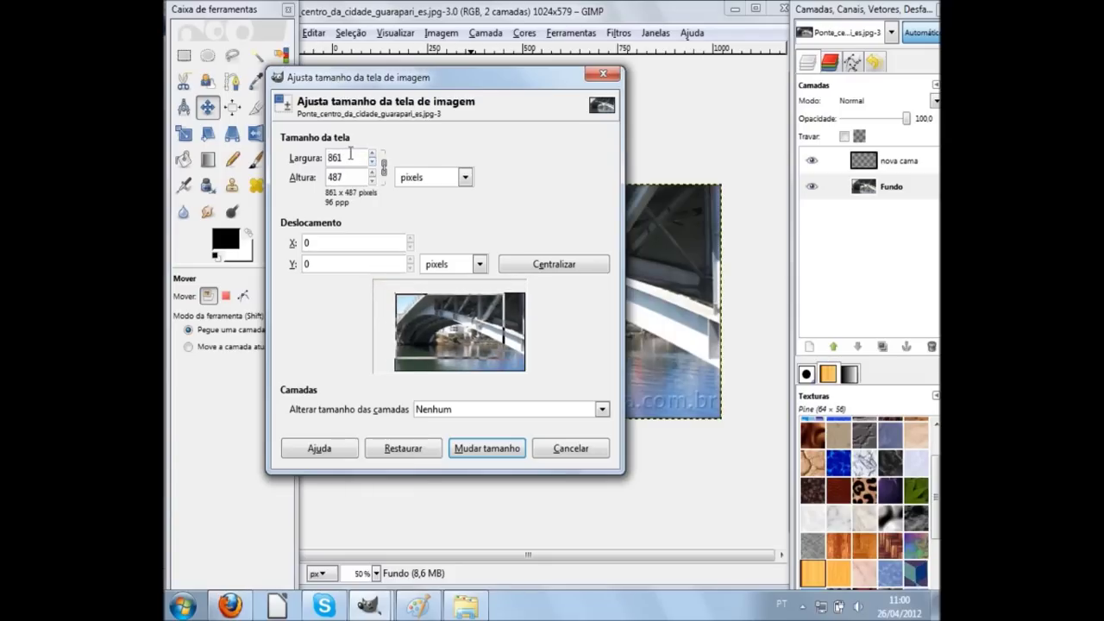
click(472, 449)
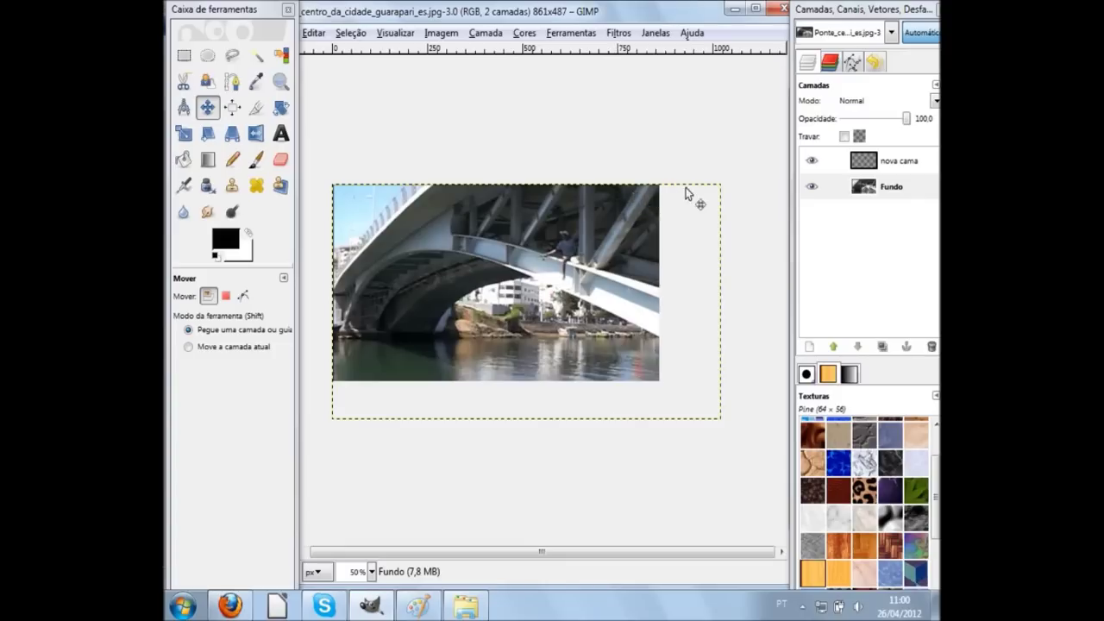
click(891, 184)
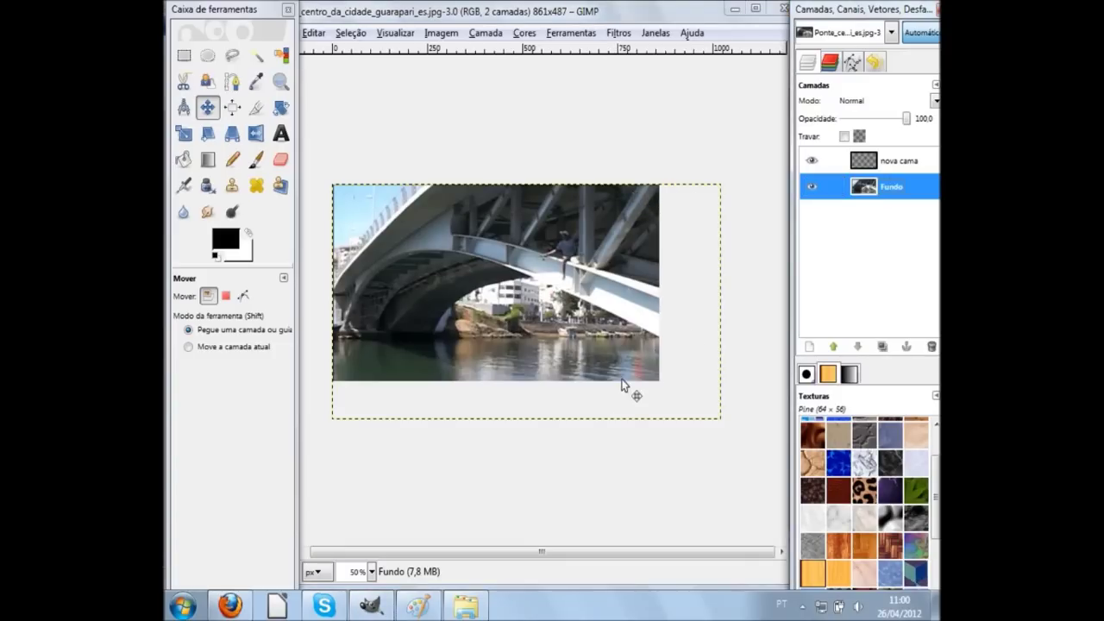
click(895, 160)
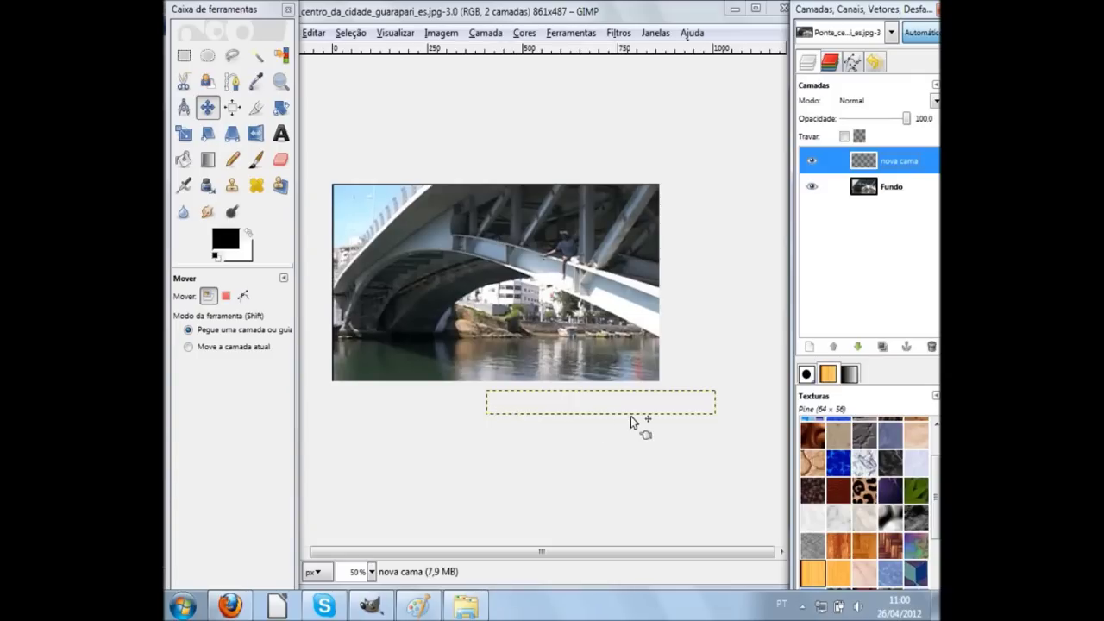
click(881, 188)
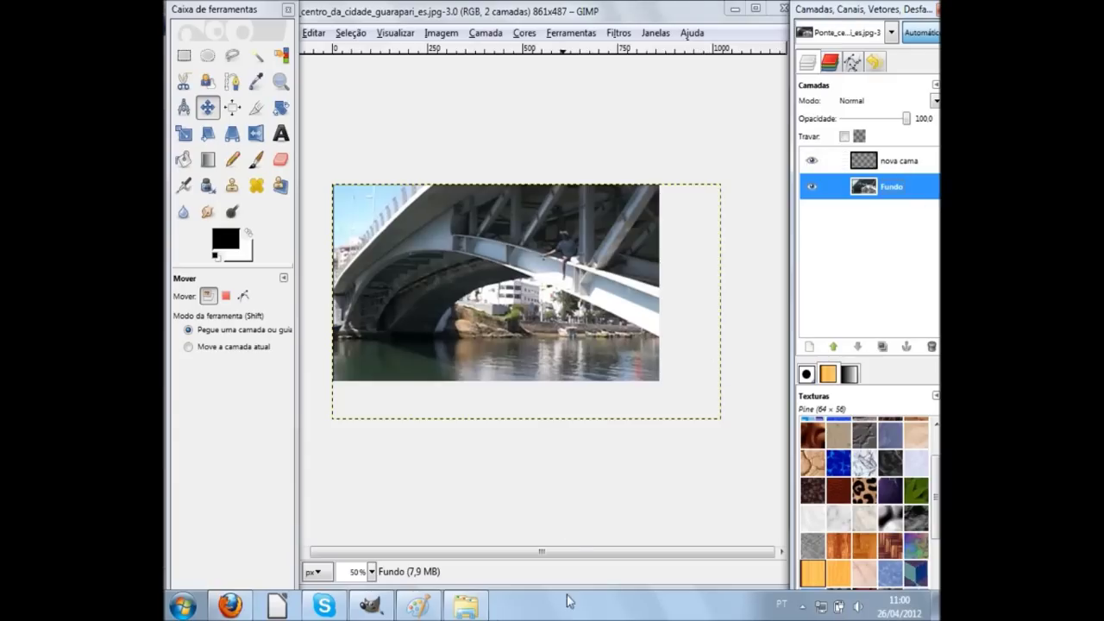
- In Paint, shrink the canvas to 640 × 424 and draw a large rounded rectangle
click(416, 606)
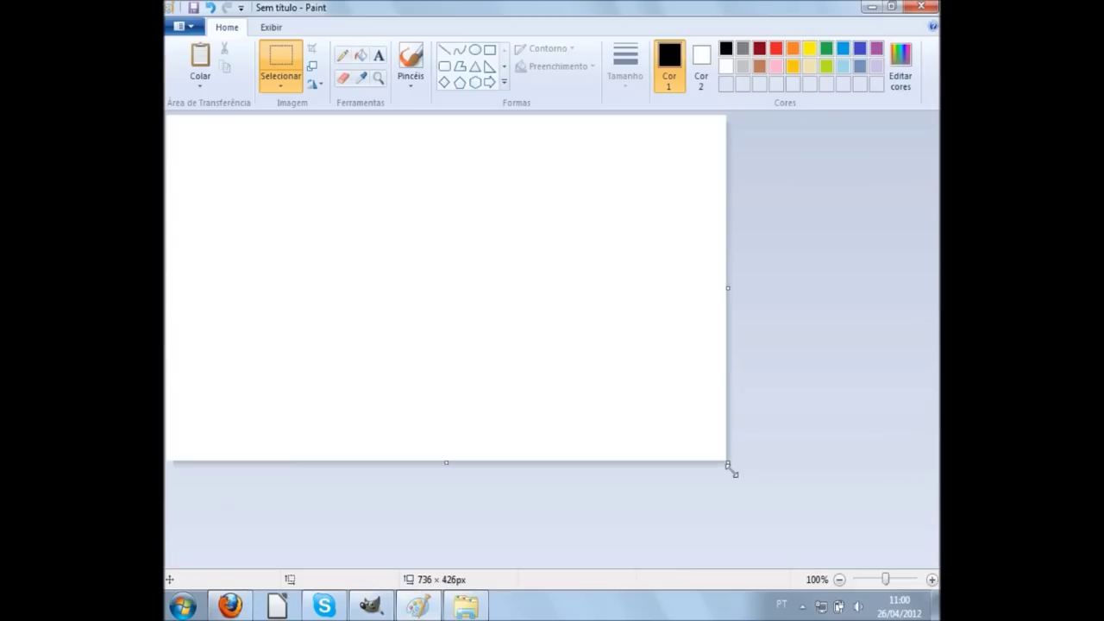
mouse_move(727, 464)
mouse_down()
mouse_move(503, 327)
mouse_move(654, 460)
mouse_up()
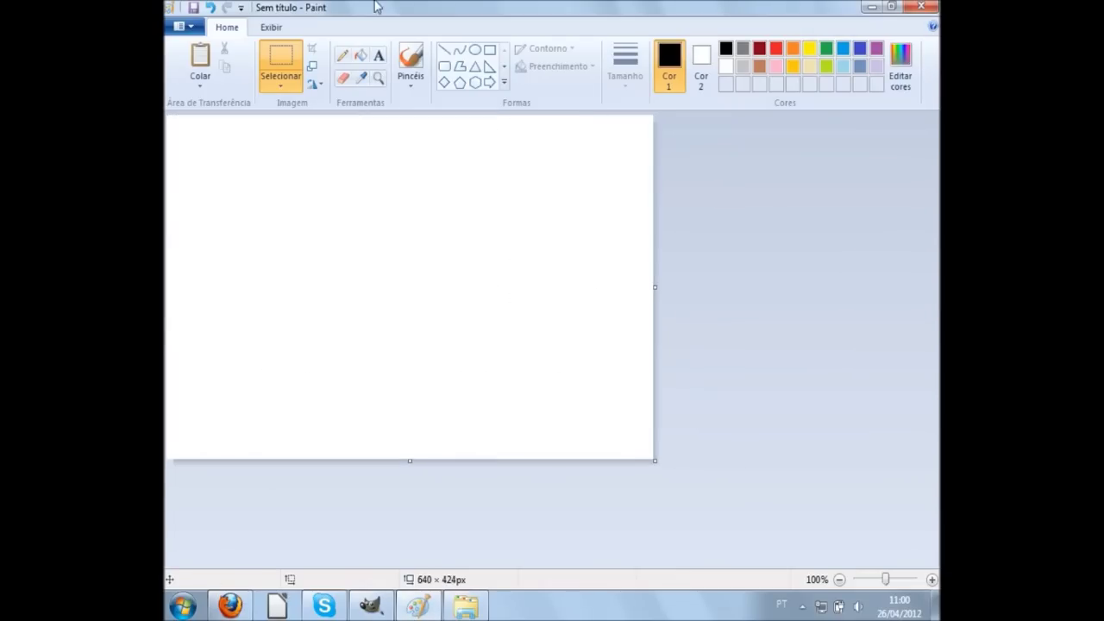
click(446, 66)
drag(182, 183, 589, 408)
- Crop the canvas to cut off the rectangle's right side, then widen it to 595 px
mouse_move(656, 461)
mouse_down()
mouse_move(560, 412)
mouse_move(425, 440)
mouse_up()
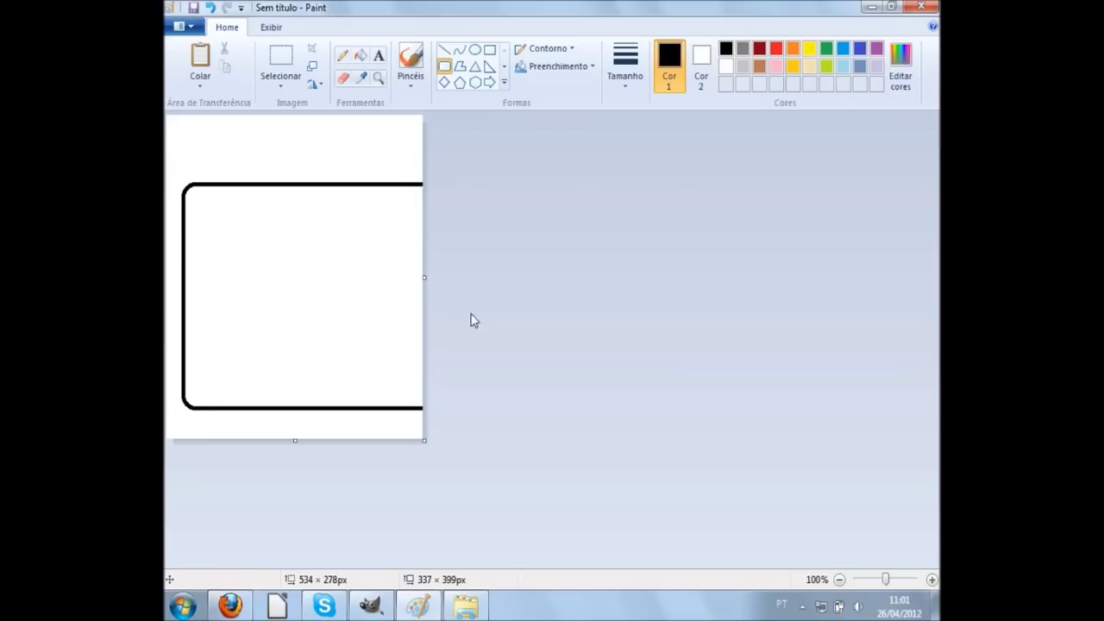
drag(425, 276, 620, 277)
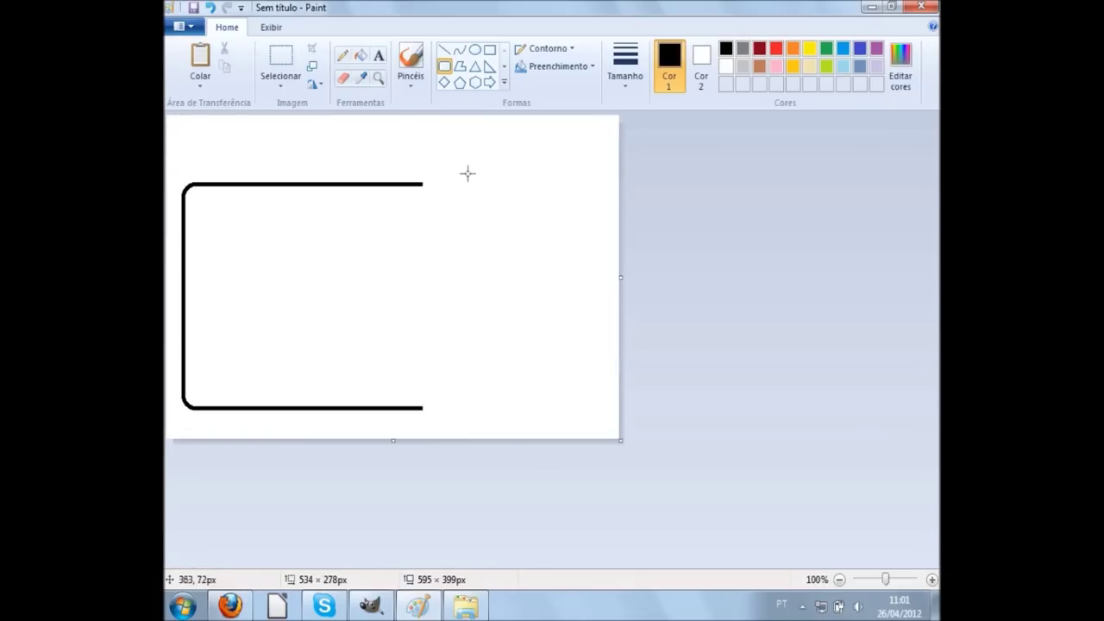
click(370, 605)
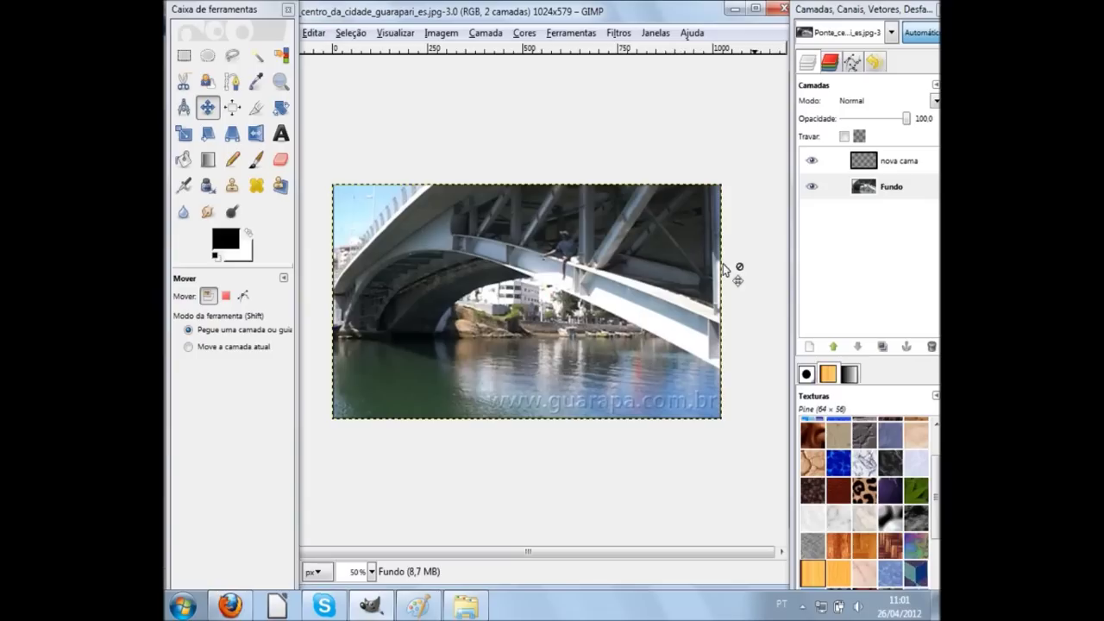
- Select the Fundo layer and open the Scale dialog on it, then switch to Explorer and Paint
click(888, 192)
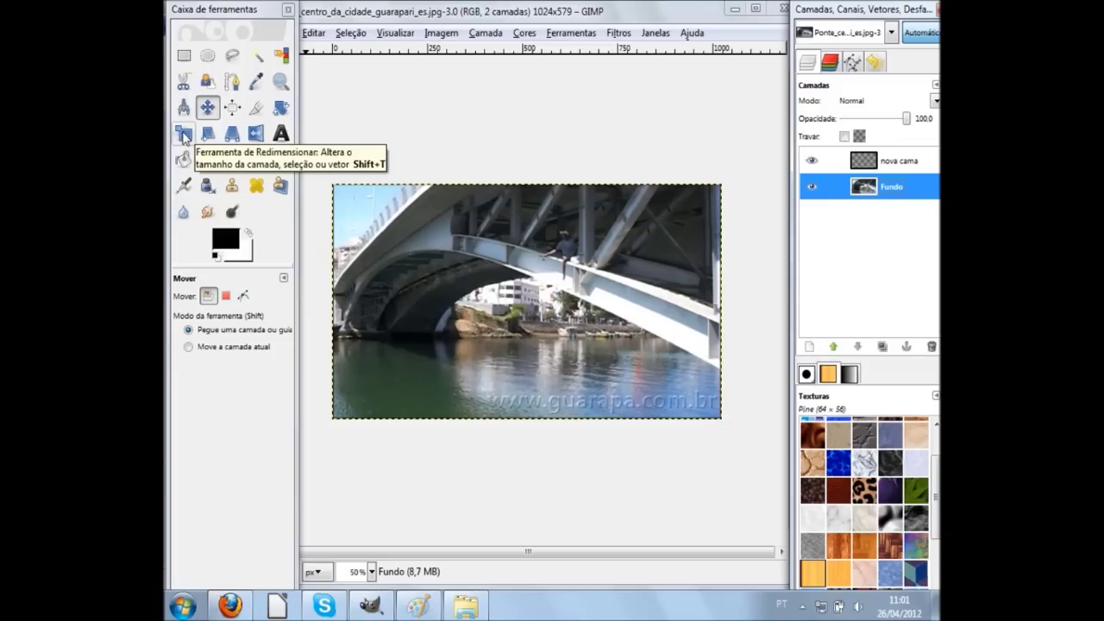
click(184, 135)
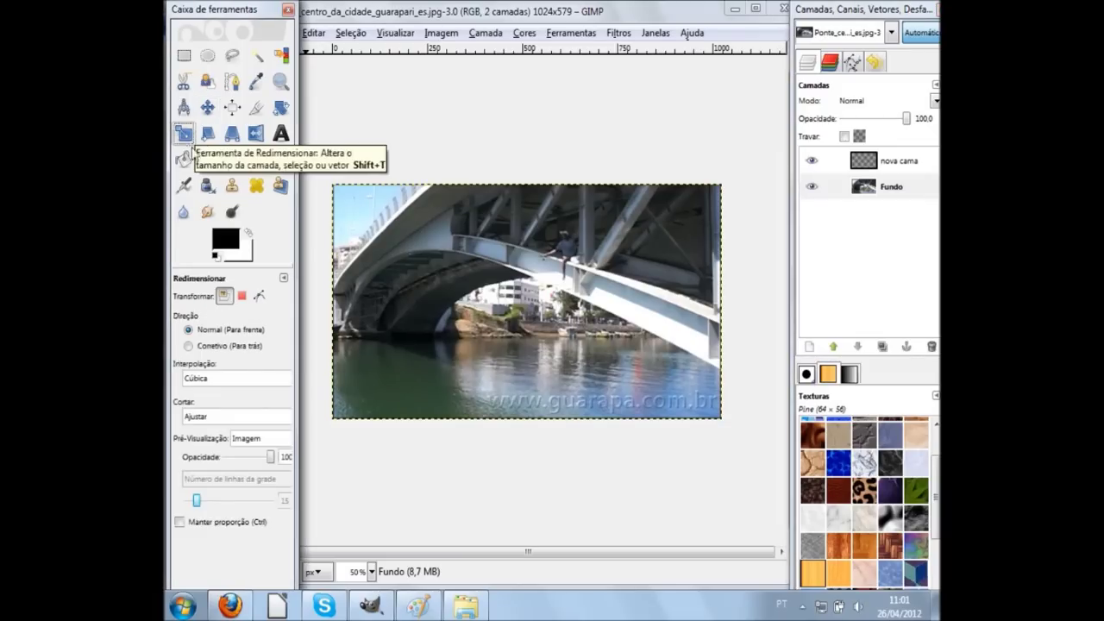
click(467, 298)
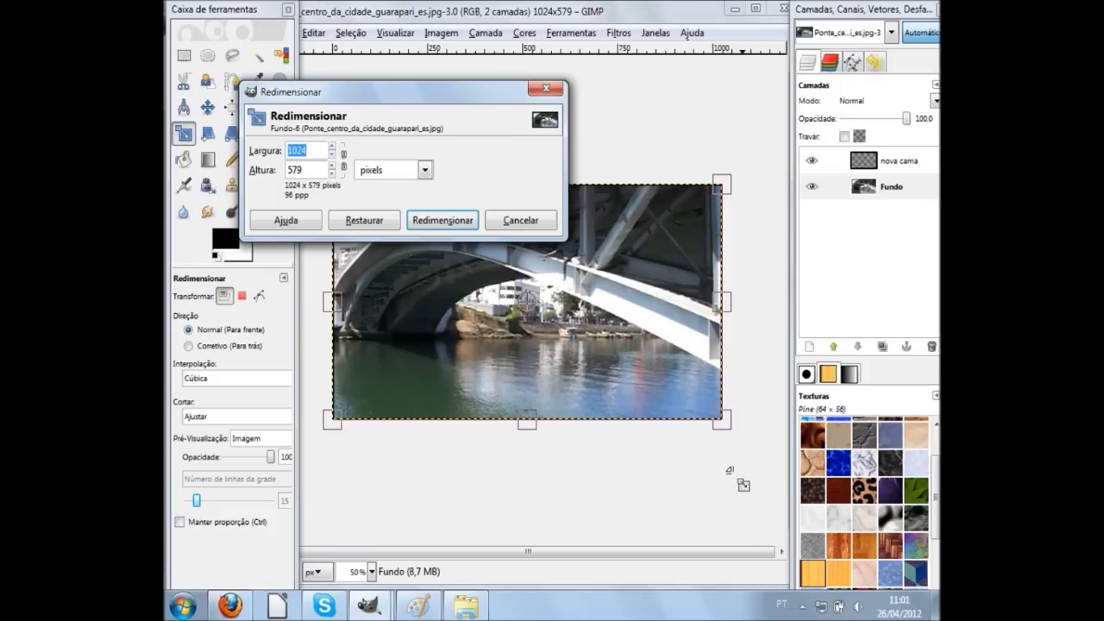
click(462, 605)
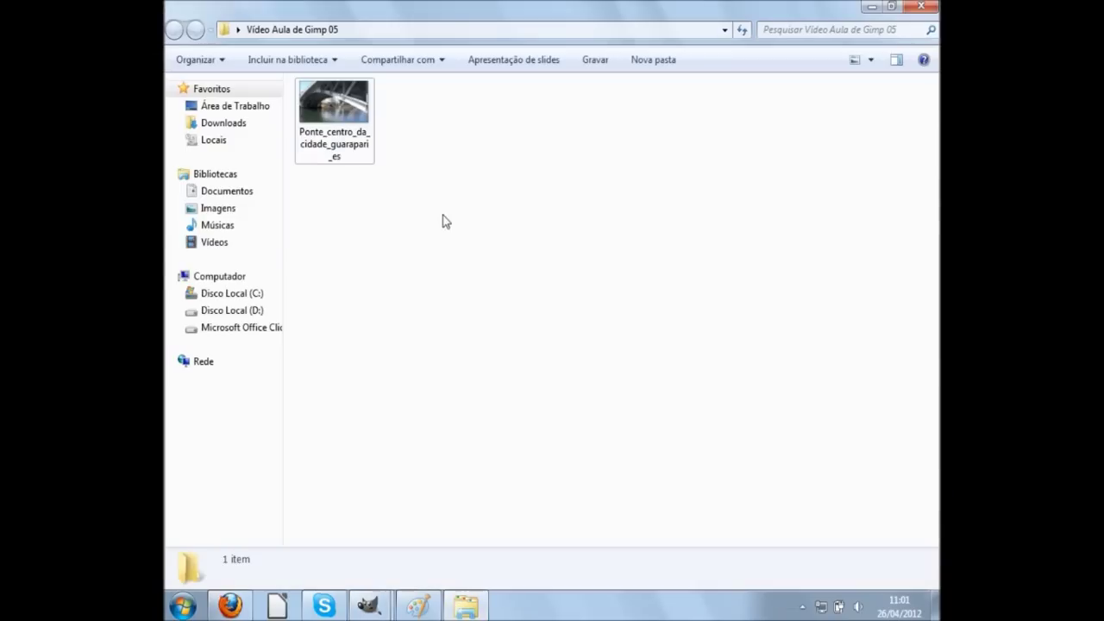
click(419, 606)
- Delete the unfinished bracket and draw a rounded rectangle on the canvas instead
key(ctrl+a)
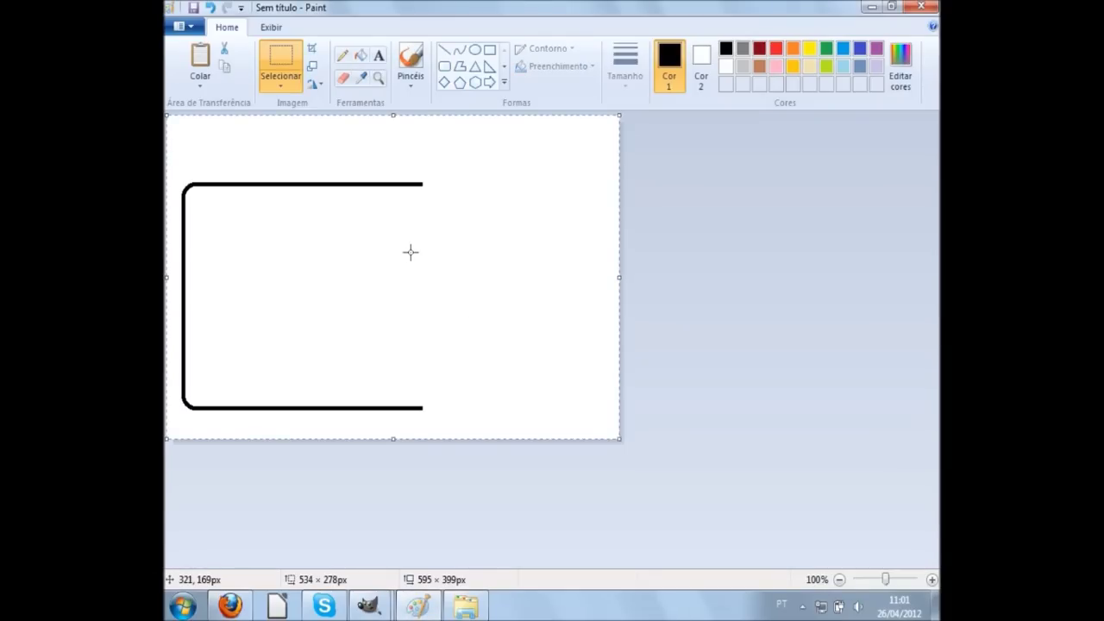
key(Delete)
click(444, 66)
drag(267, 204, 420, 322)
- Select the rounded rectangle, shrink it with a corner handle, and reselect a wider area
click(281, 60)
drag(183, 189, 496, 398)
mouse_move(496, 189)
mouse_down()
mouse_move(409, 226)
mouse_move(493, 258)
mouse_up()
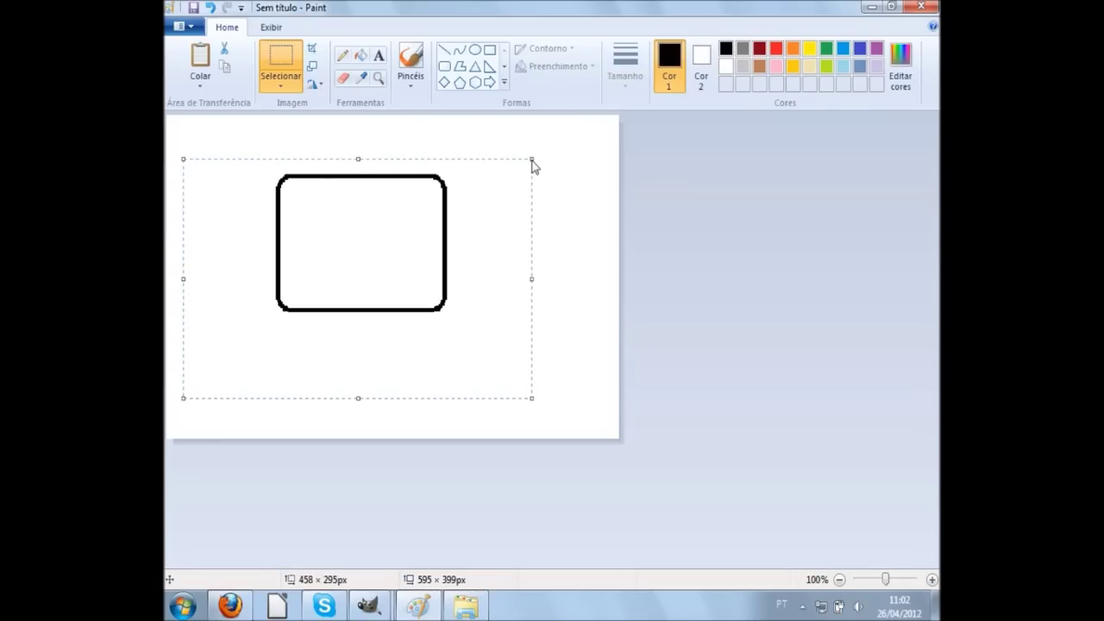
click(561, 180)
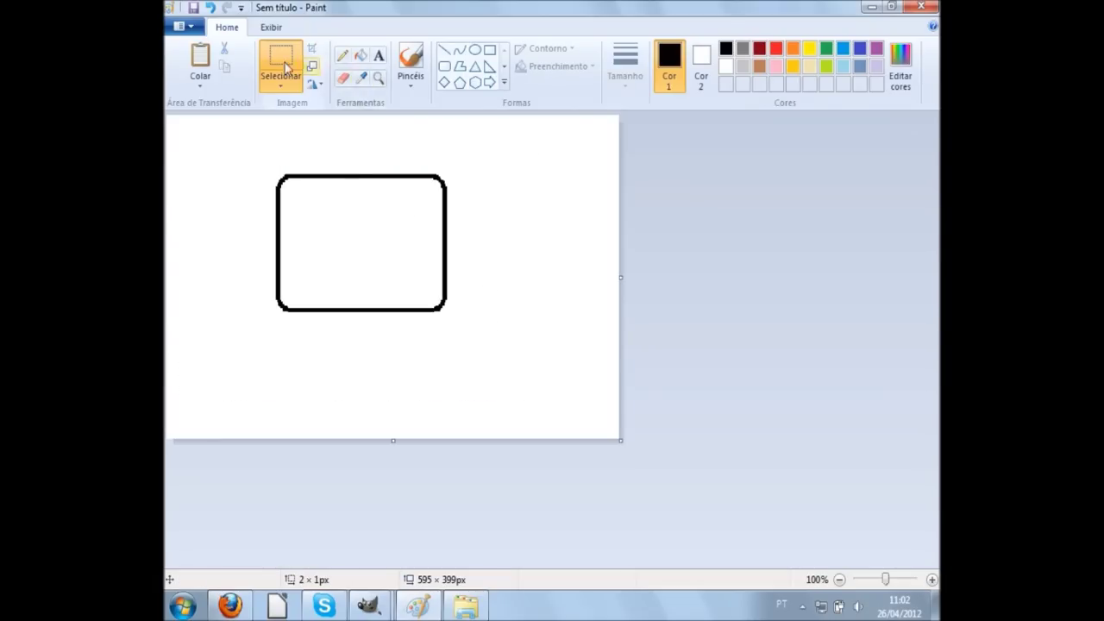
drag(243, 140, 557, 419)
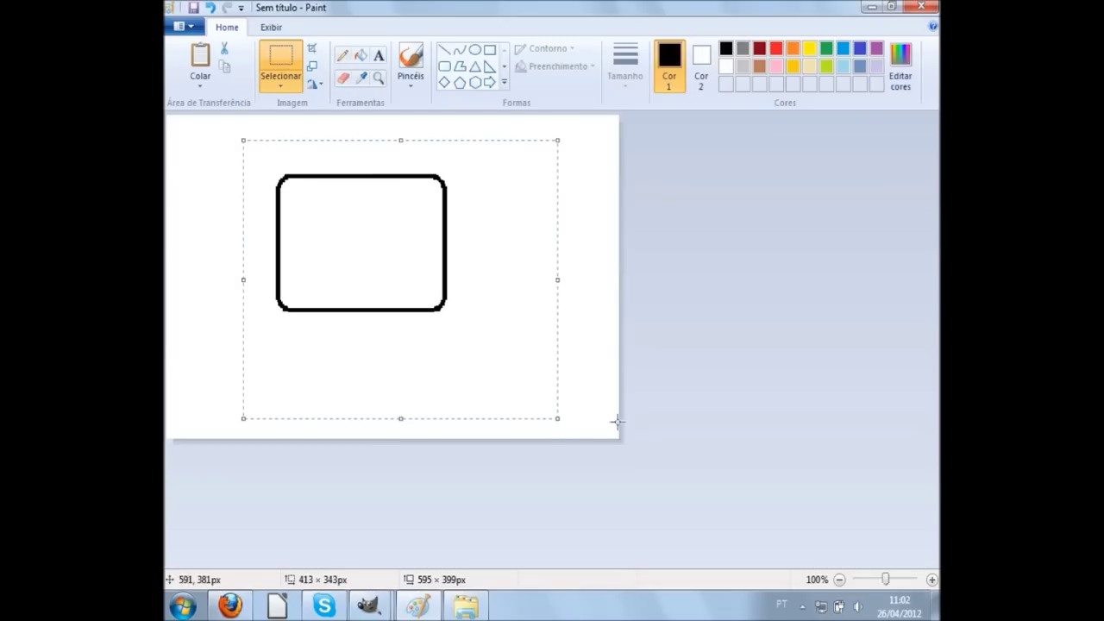
click(369, 605)
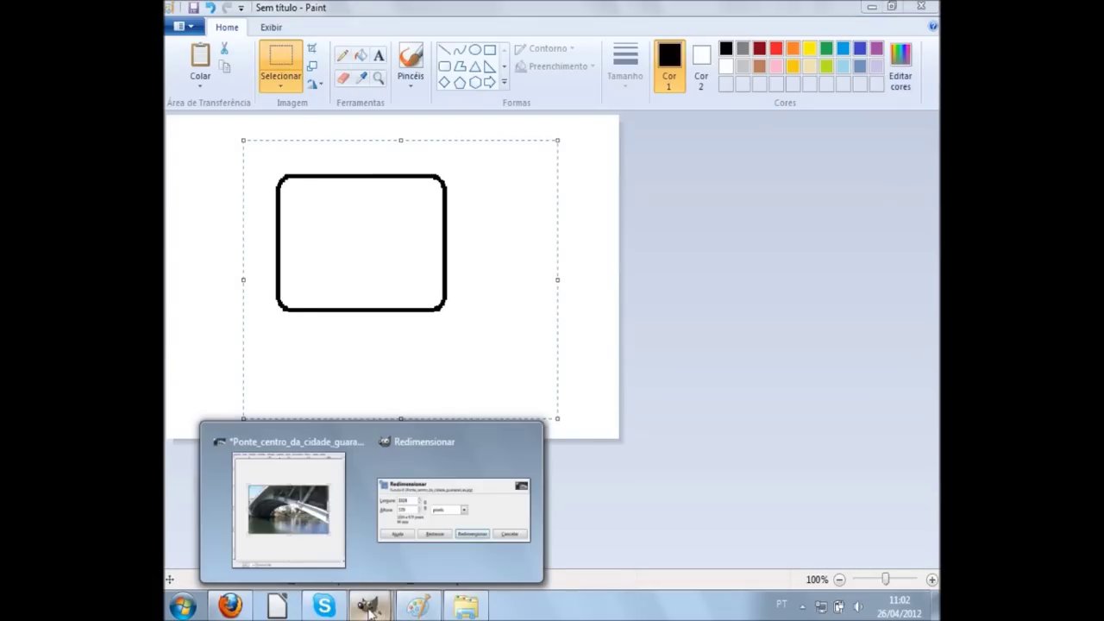
- Return to GIMP's Scale dialog and link the width and height chain
click(328, 511)
drag(495, 96, 521, 97)
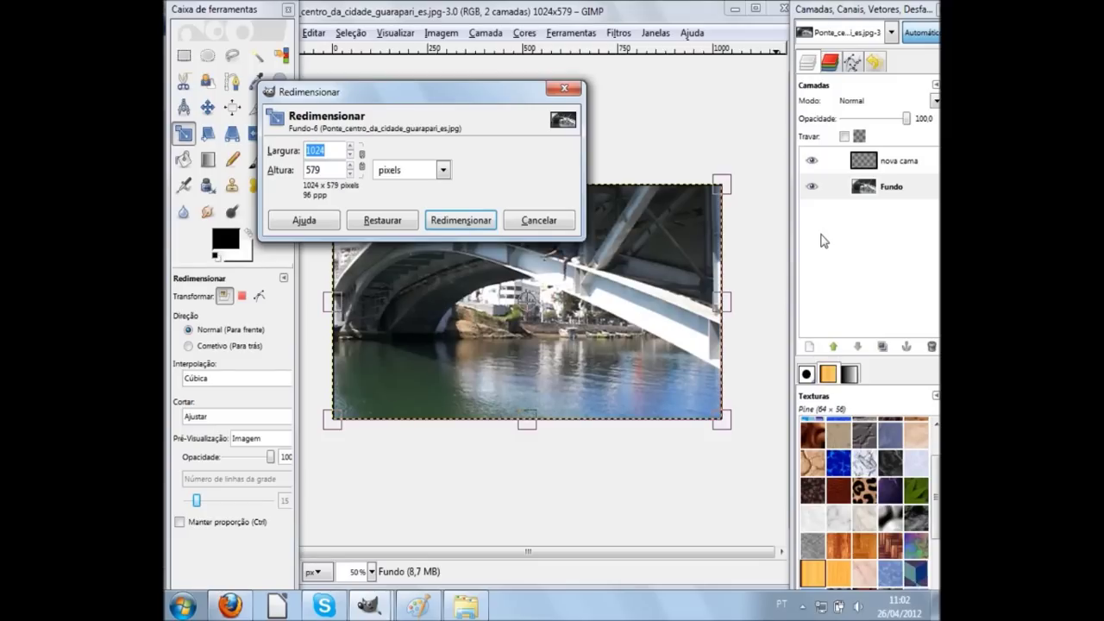
click(362, 164)
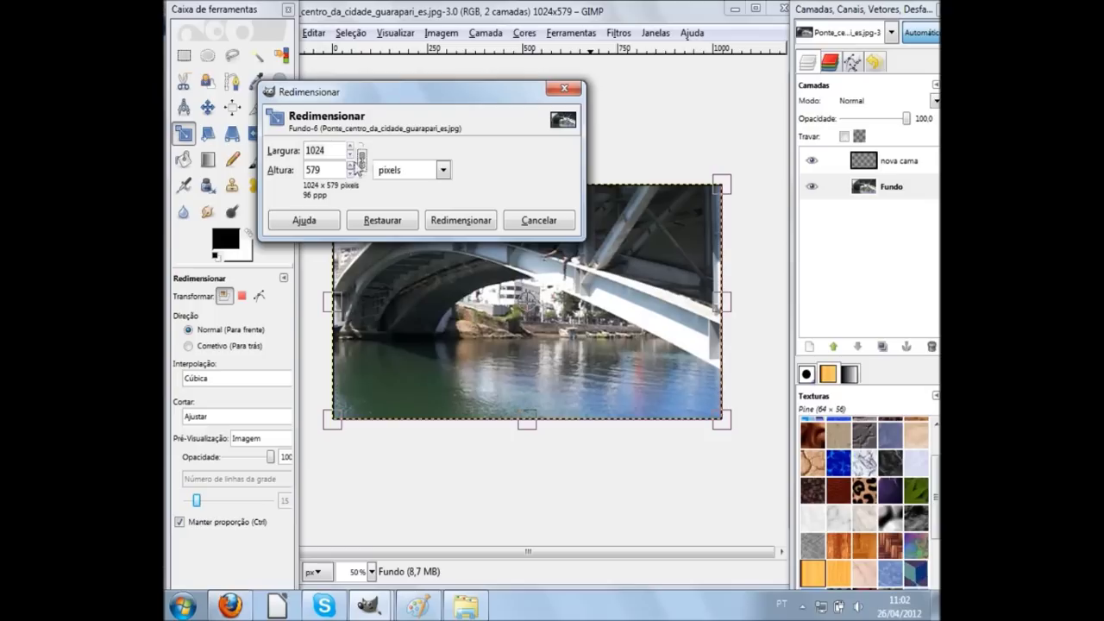
- Nudge Largura down to 997 with the spin arrows, then cancel the resize
click(351, 155)
double_click(351, 155)
triple_click(351, 156)
click(352, 155)
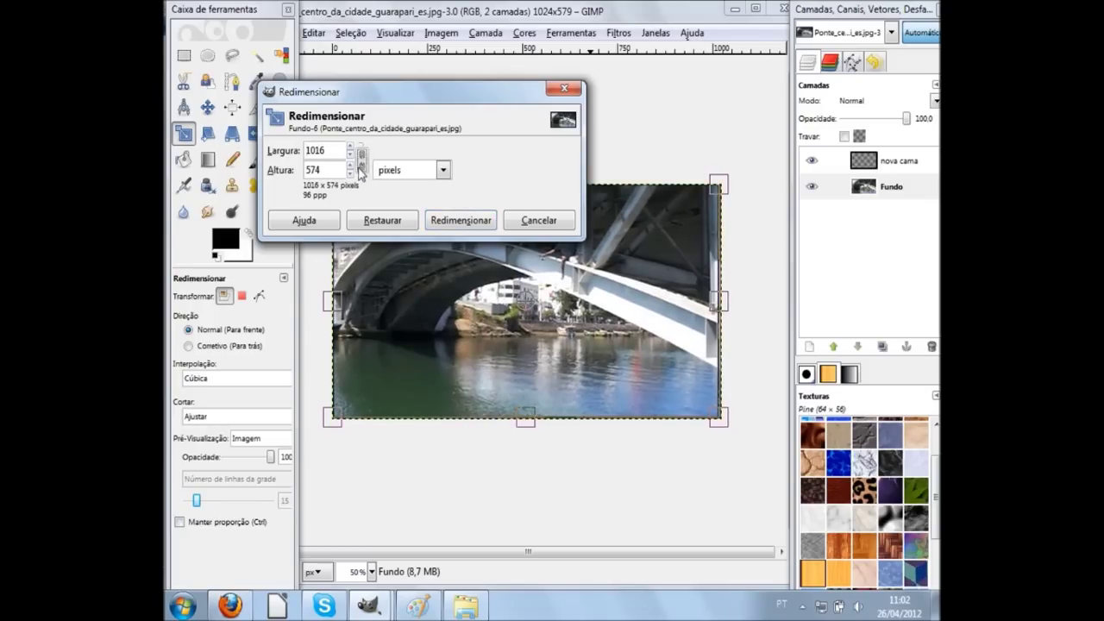
triple_click(351, 155)
click(351, 156)
double_click(351, 155)
double_click(351, 155)
triple_click(351, 155)
click(351, 155)
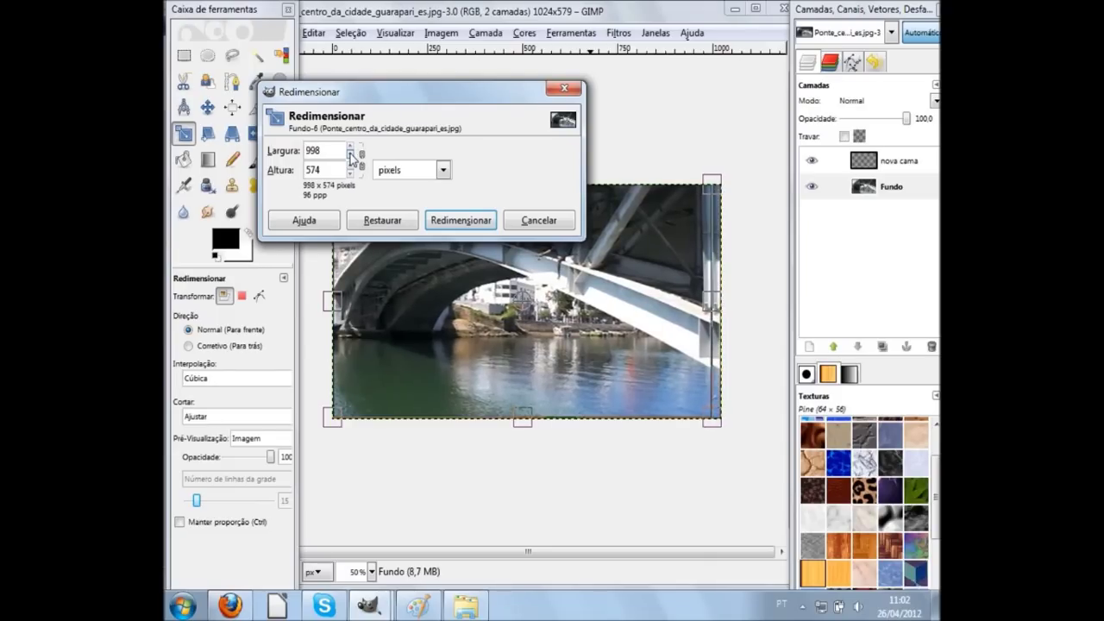
click(351, 156)
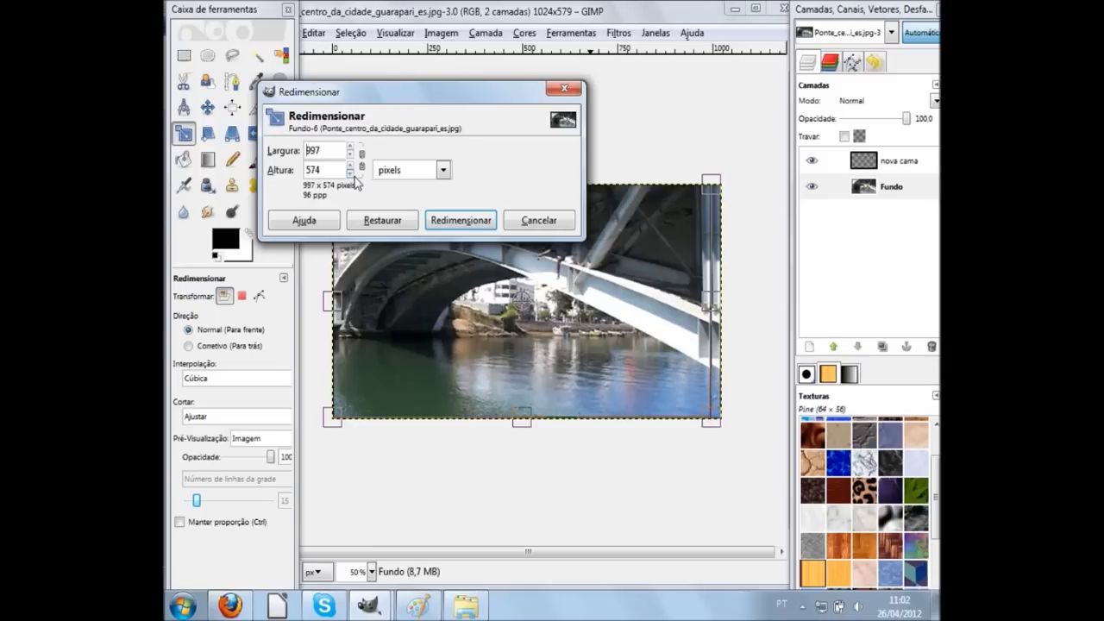
click(534, 222)
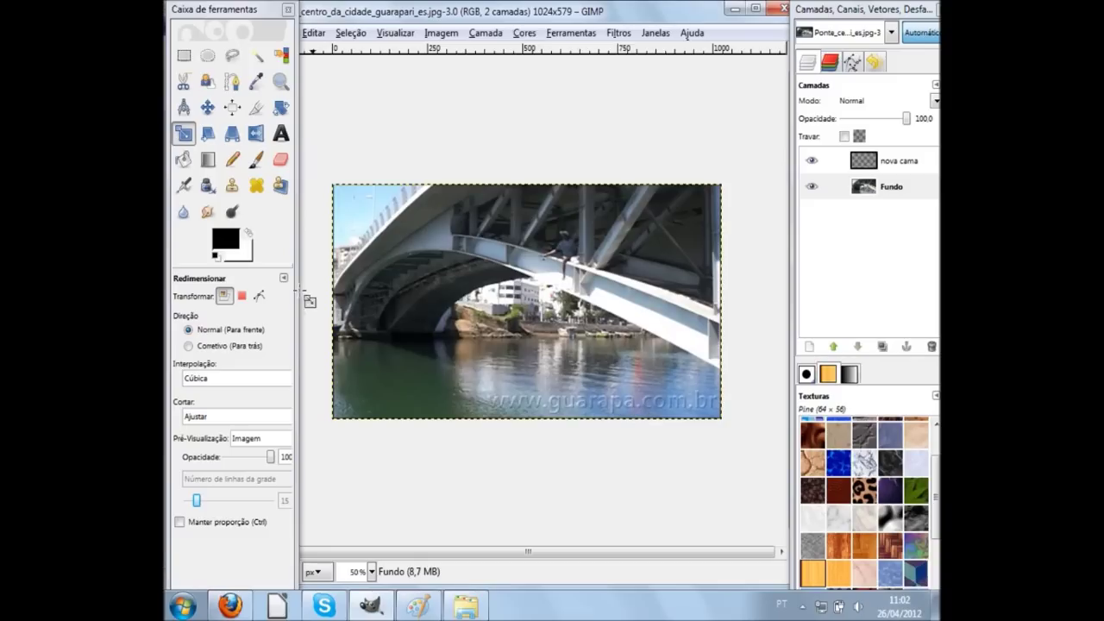
- Scale the Fundo layer down to 522 × 349 px by dragging its corner handle
click(183, 132)
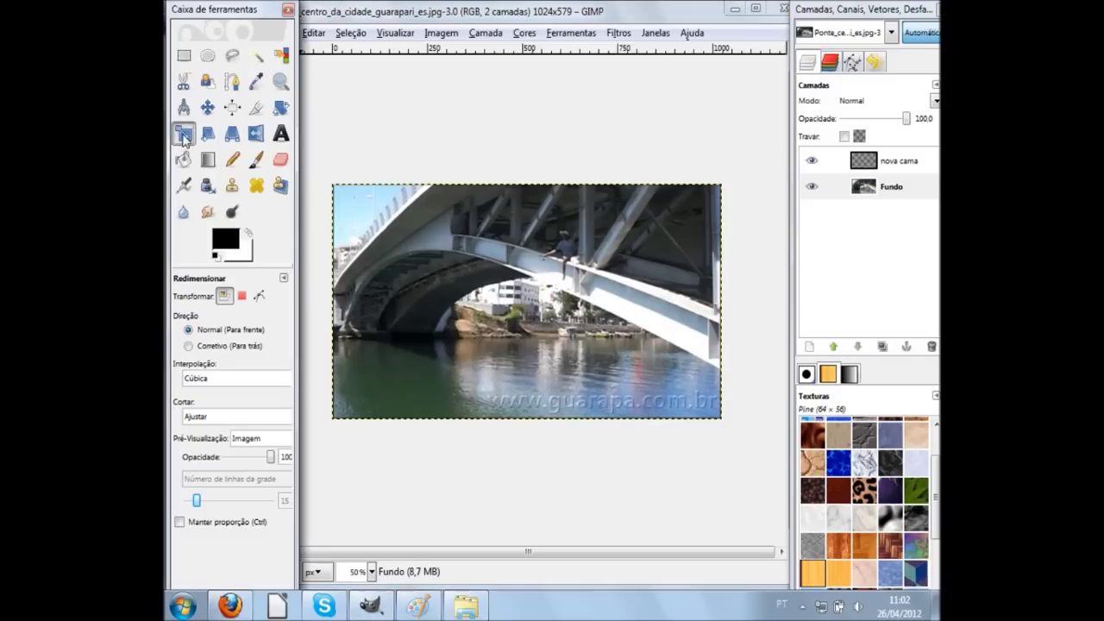
click(531, 312)
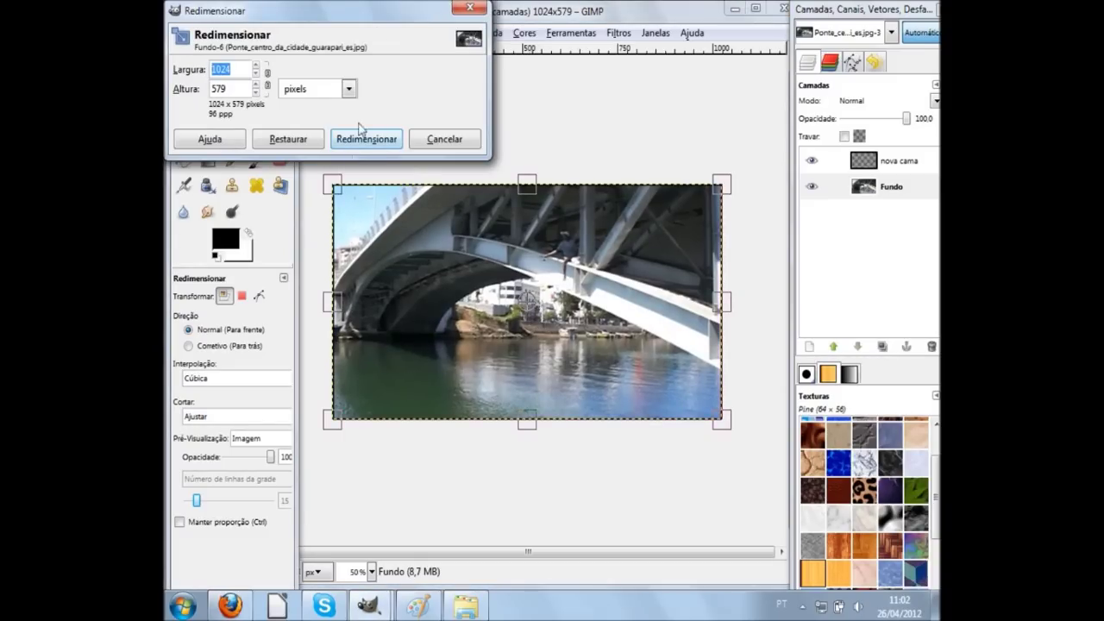
drag(385, 14, 404, 46)
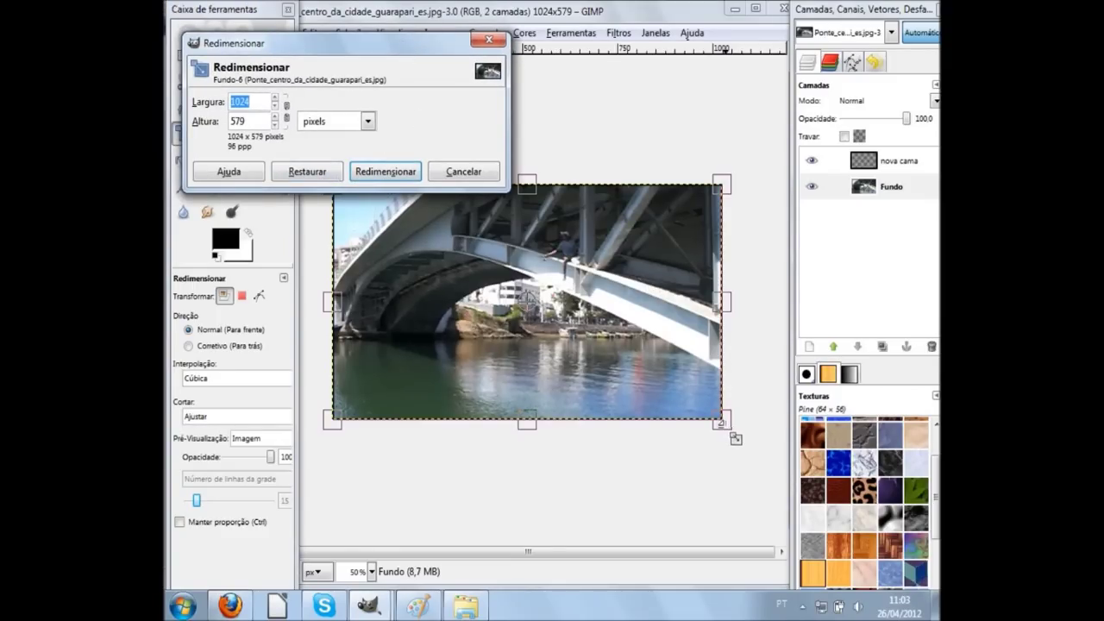
click(736, 438)
drag(735, 438, 545, 345)
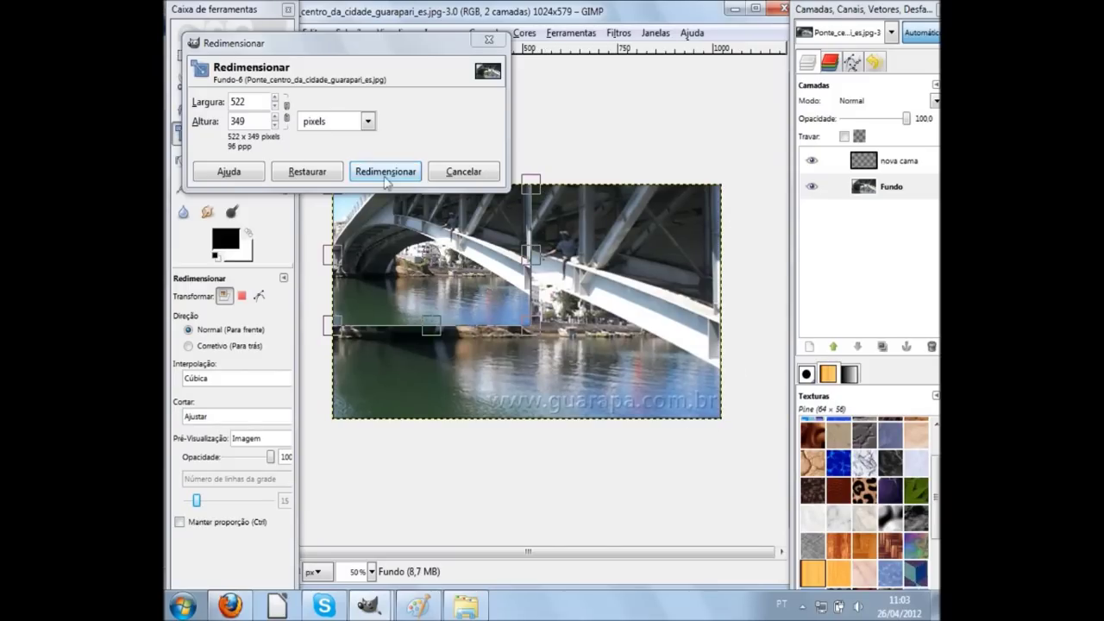
click(386, 172)
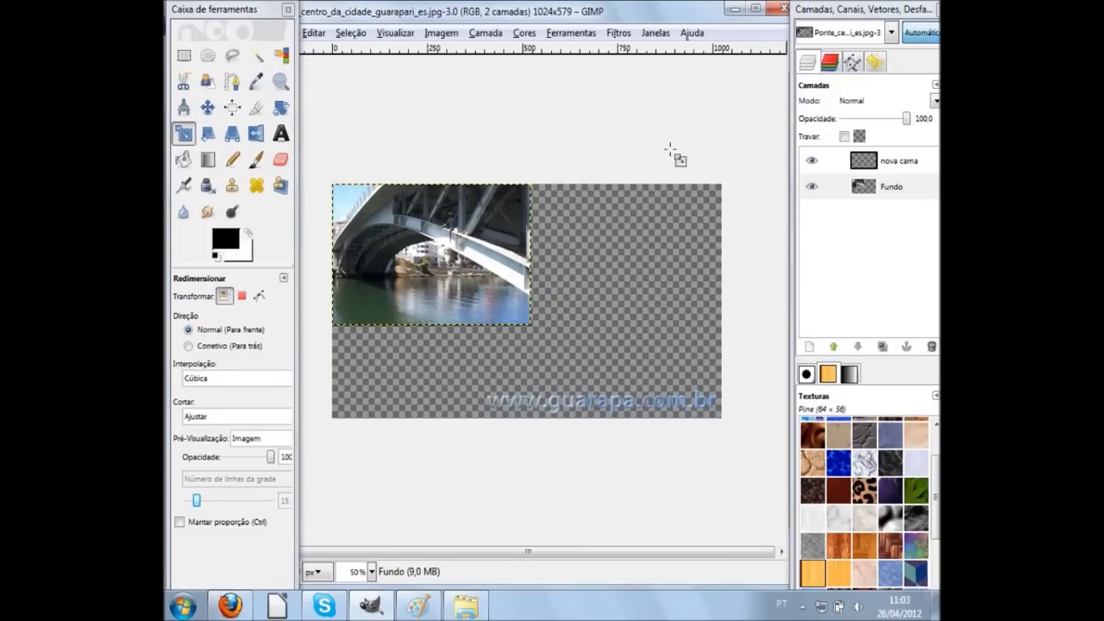
- Select the 'nova cama' watermark layer and scale it from 604 × 59 to 214 × 35 px
click(832, 160)
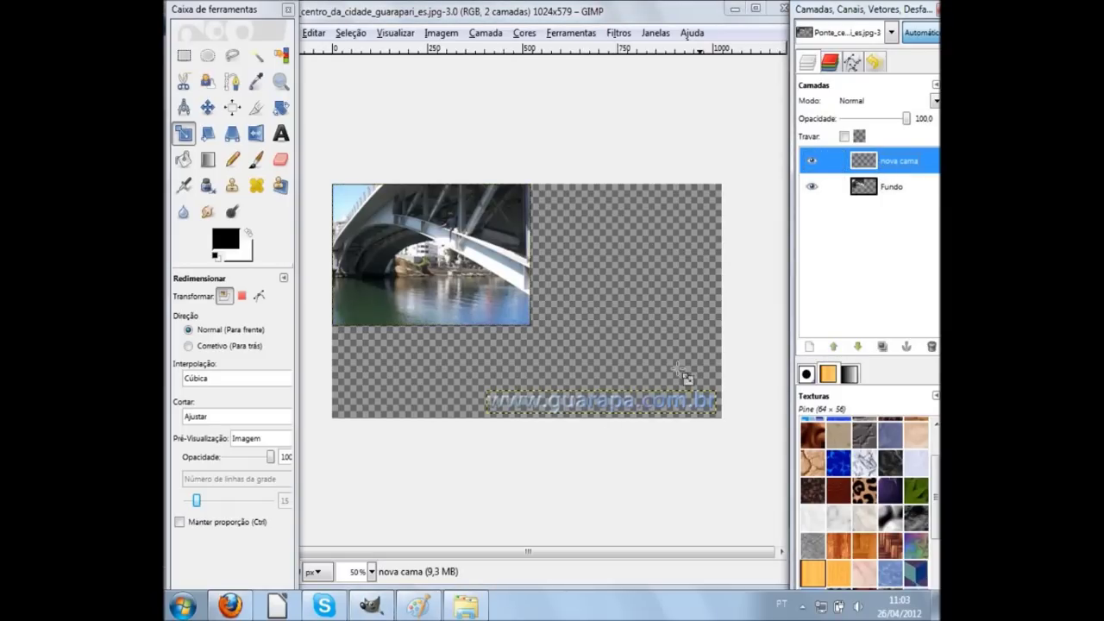
click(614, 418)
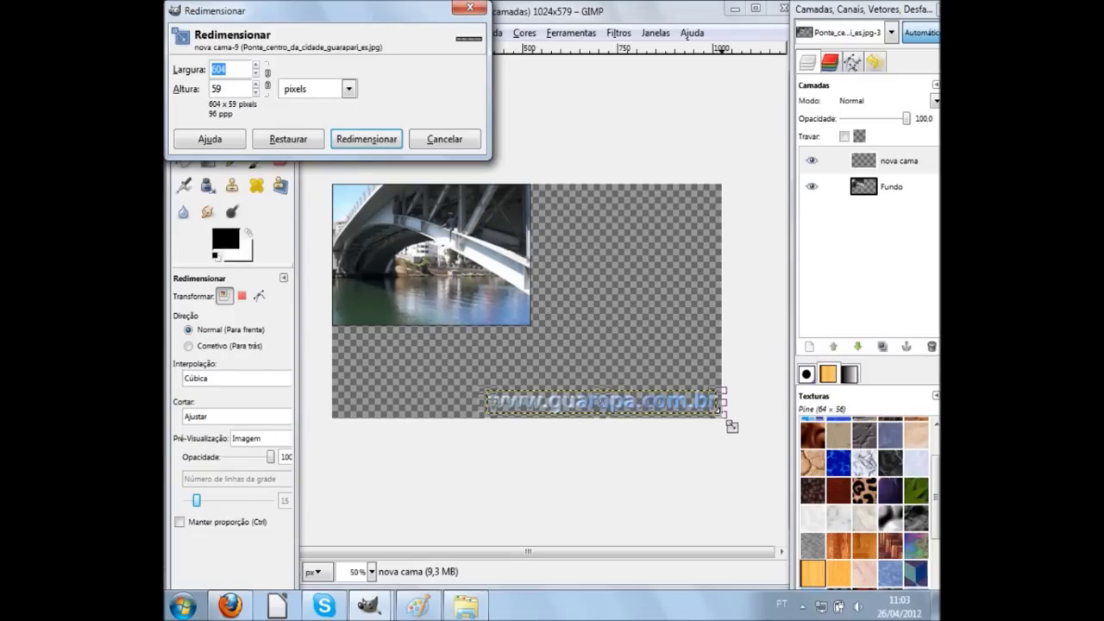
drag(731, 426, 585, 418)
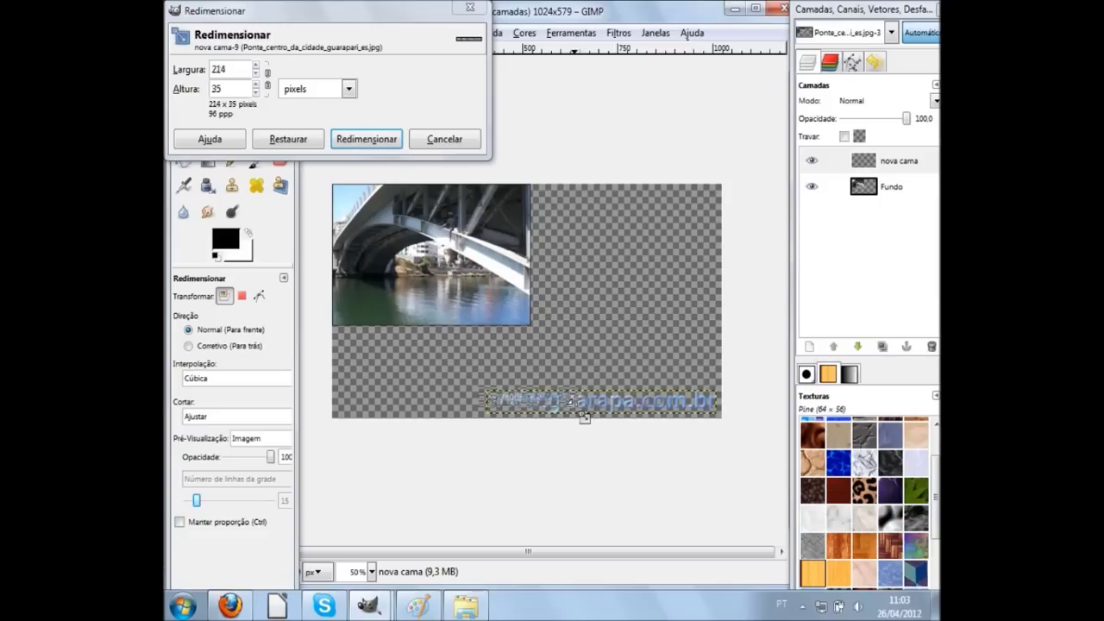
click(366, 139)
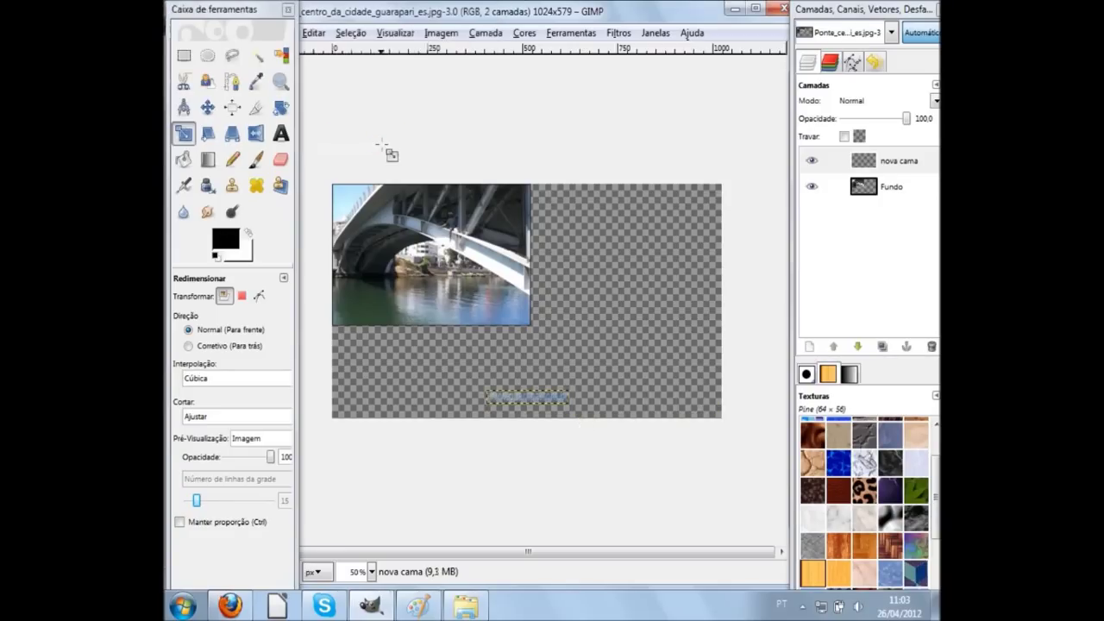
- Move the watermark with the Move tool up onto the photo's lower water area
scroll(519, 473, up, 1)
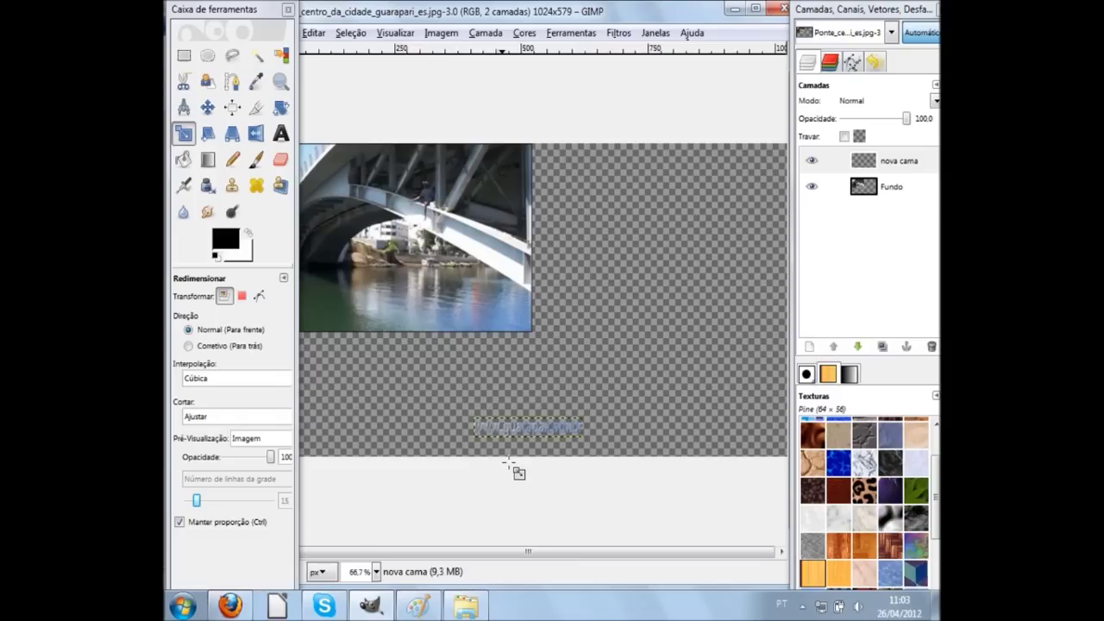
scroll(518, 473, up, 1)
scroll(518, 473, up, 1)
scroll(517, 472, up, 1)
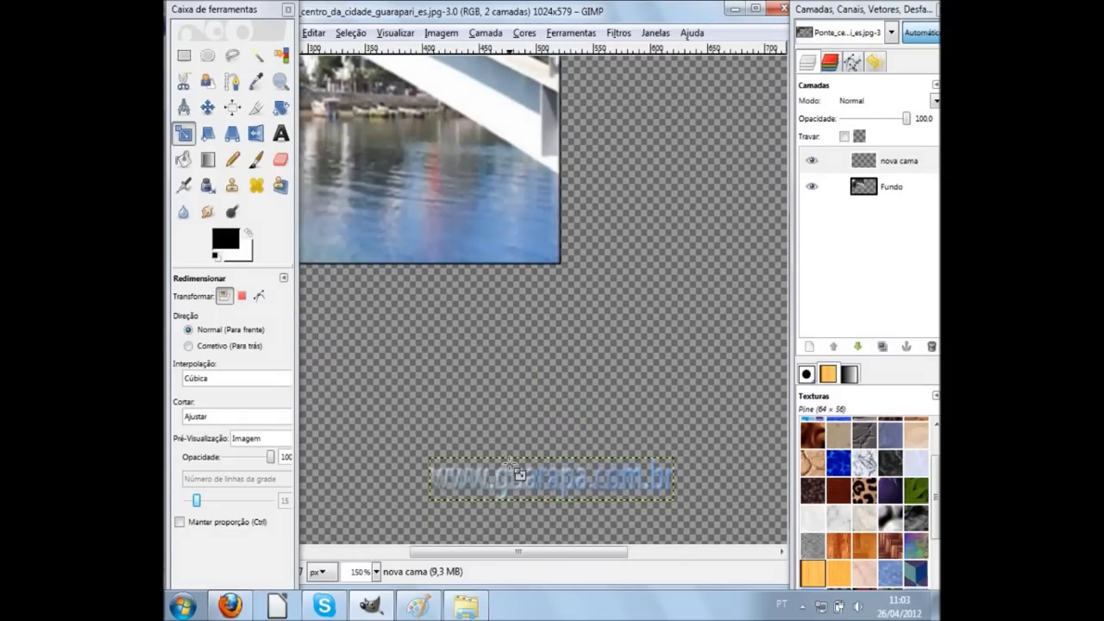
click(208, 111)
drag(565, 490, 434, 227)
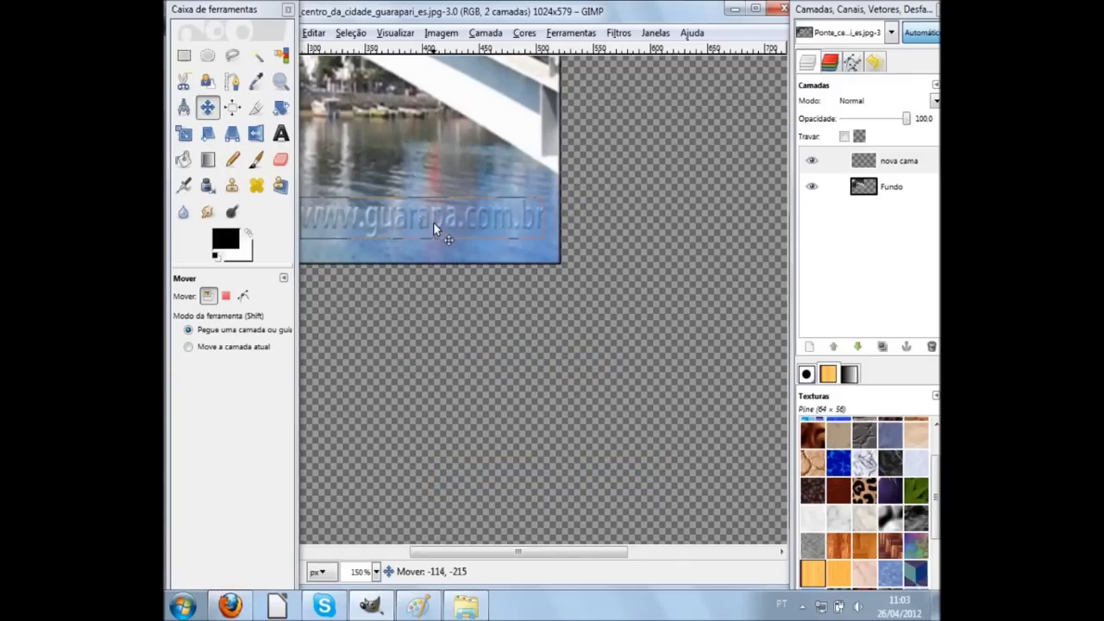
scroll(457, 276, down, 1)
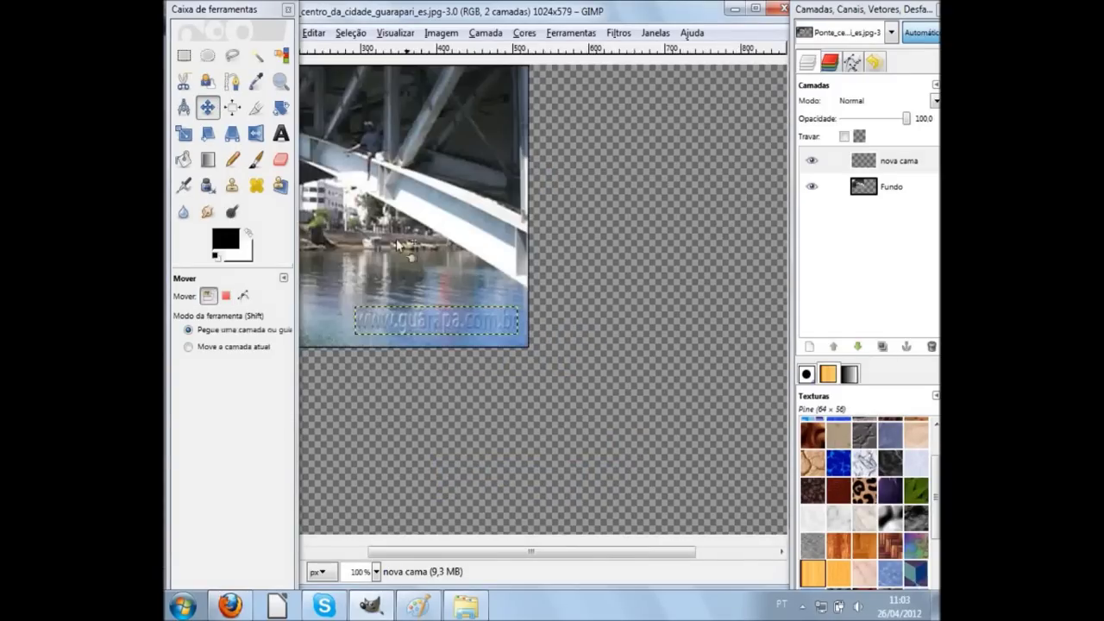
scroll(396, 241, down, 1)
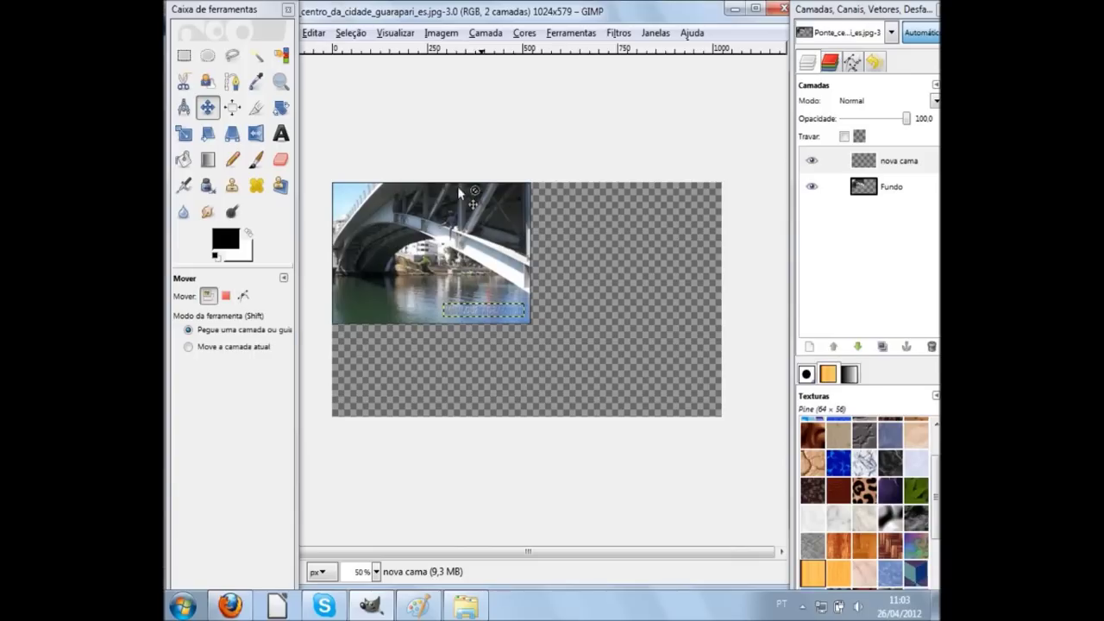